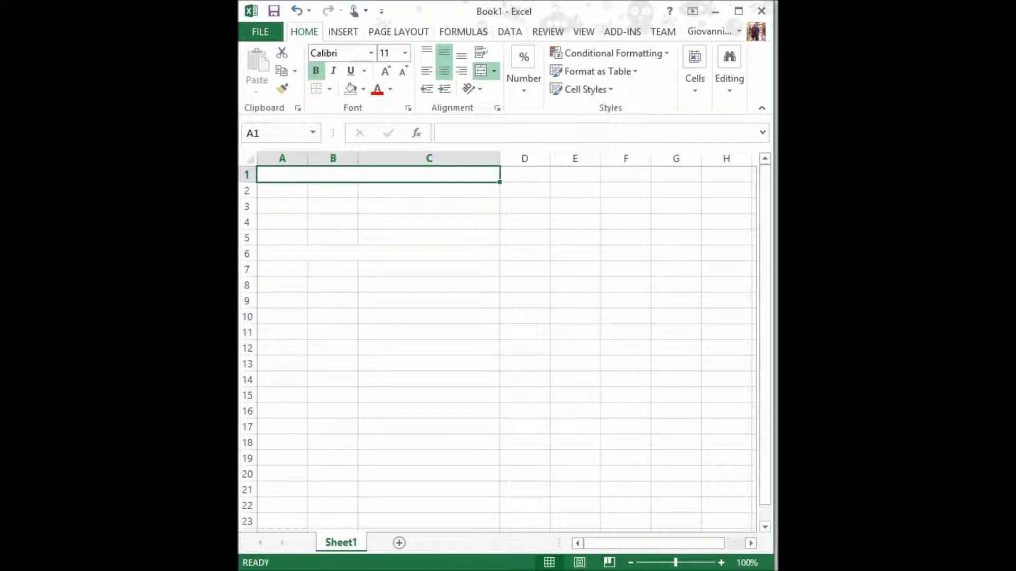
# Enter the table title "74LS04 - HEX Inverter" in the merged cell A1
pyautogui.write('74LS04')
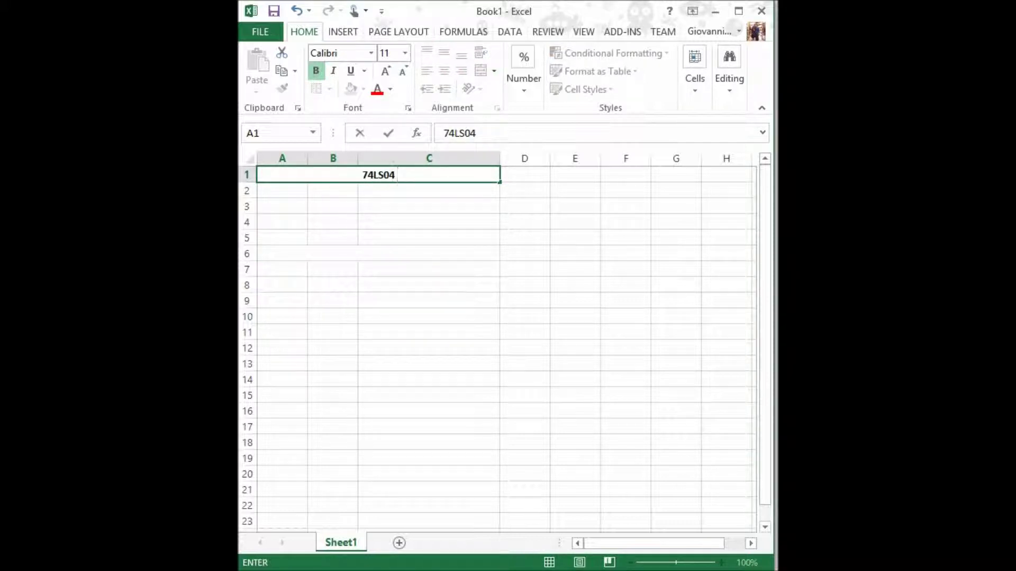
pyautogui.write(' - HEX I')
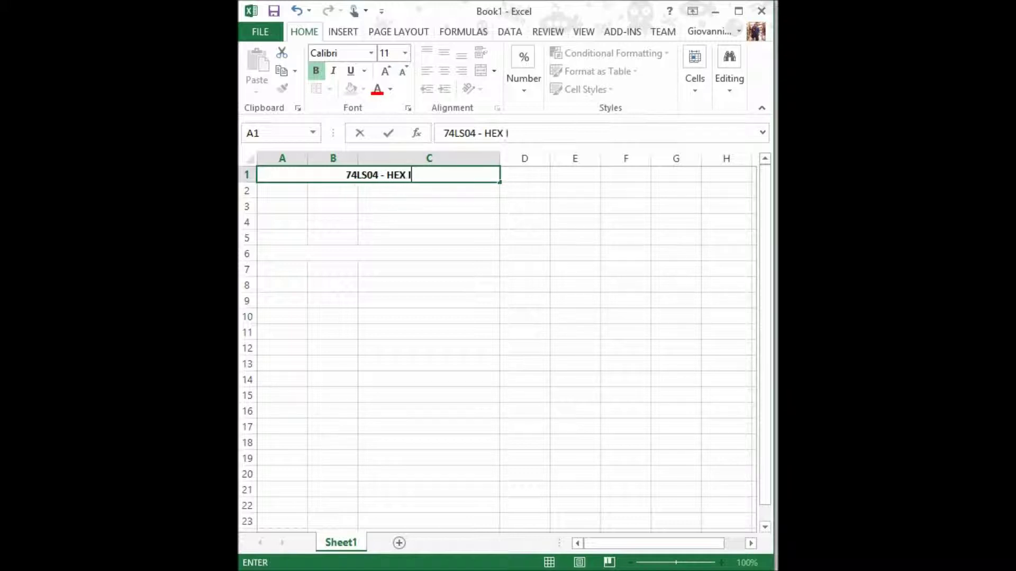
pyautogui.write('nve')
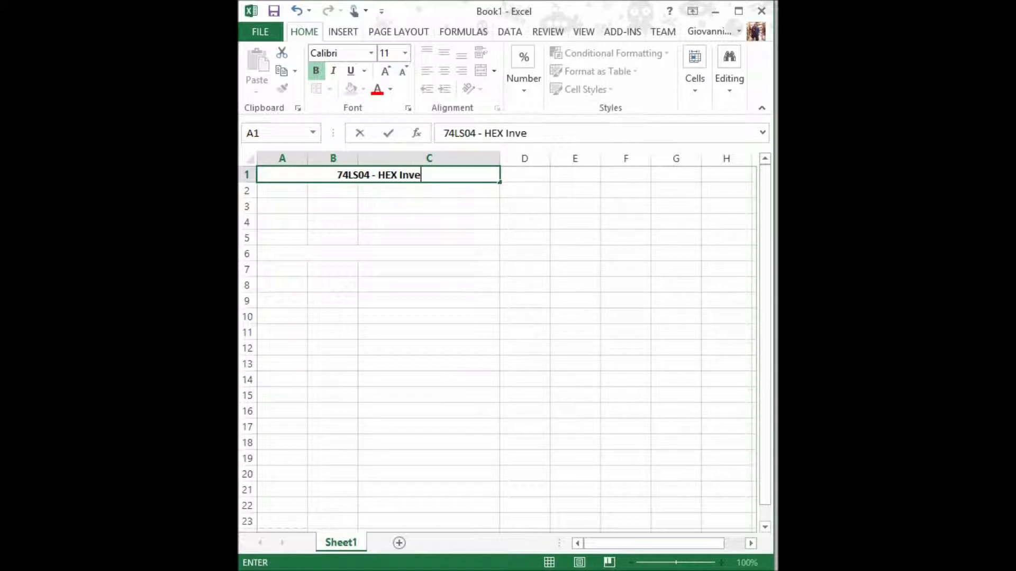
pyautogui.write('rter')
pyautogui.press('Return')
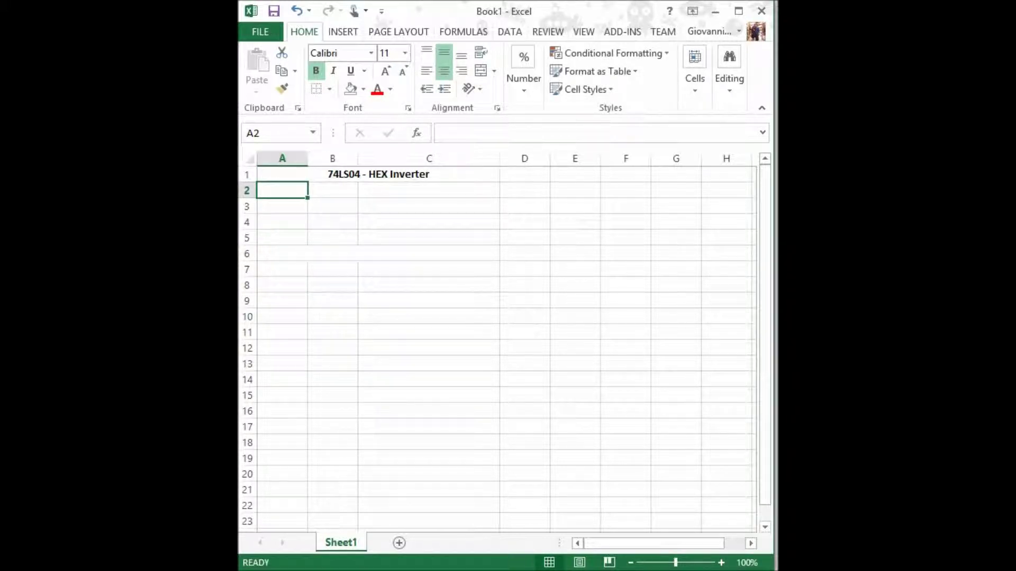
# Enter the column heading "input" in A2 and the variable "x" beneath it in A3
pyautogui.hotkey('alt', 'Tab')
pyautogui.write('input')
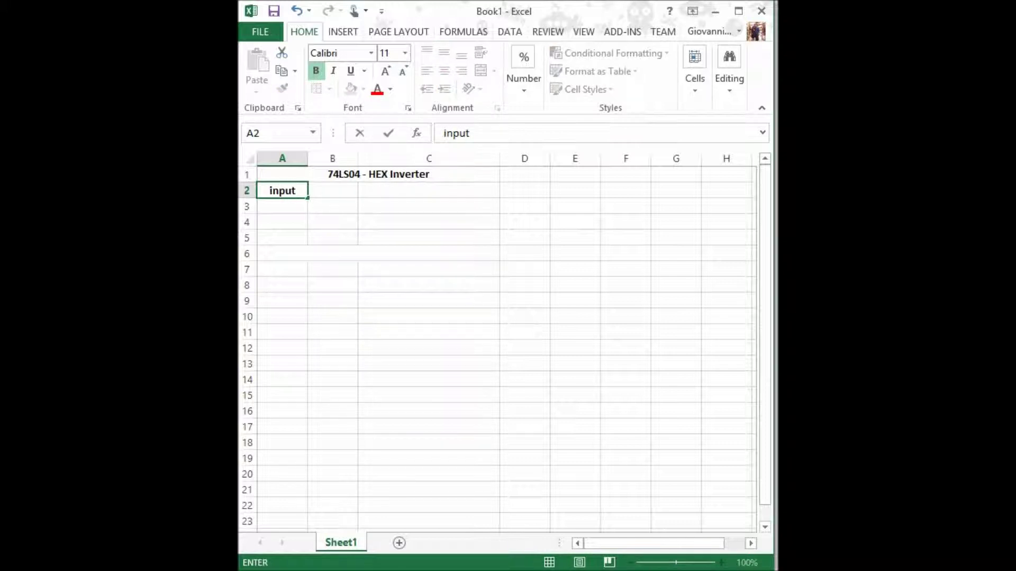
pyautogui.press('Return')
pyautogui.write('x')
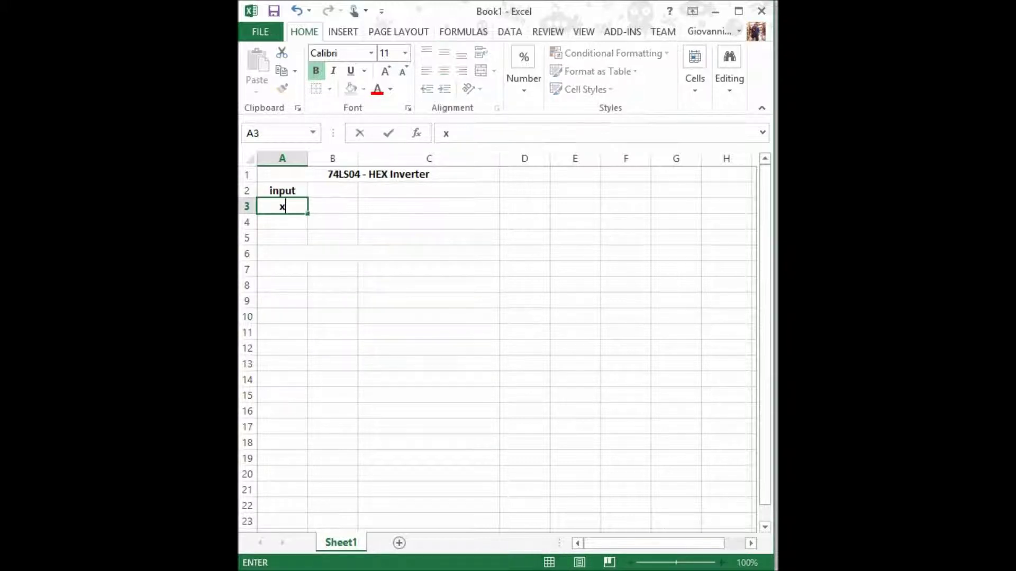
pyautogui.hotkey('ctrl', 'Return')
# Enter the column heading "output" in B2 and the variable "x'" beneath it in B3
pyautogui.click(332, 190)
pyautogui.write('output')
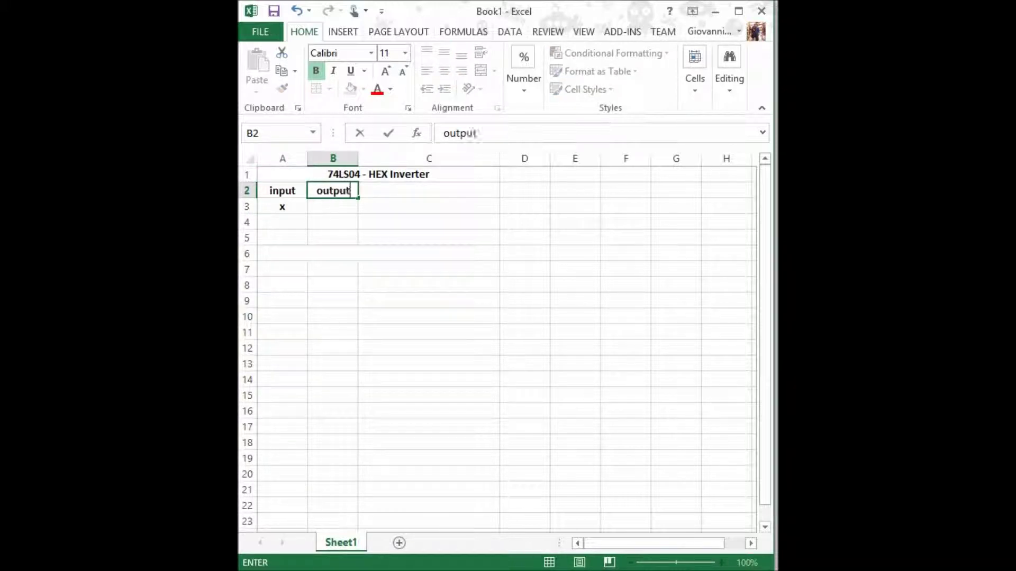
pyautogui.press('Return')
pyautogui.write("x'")
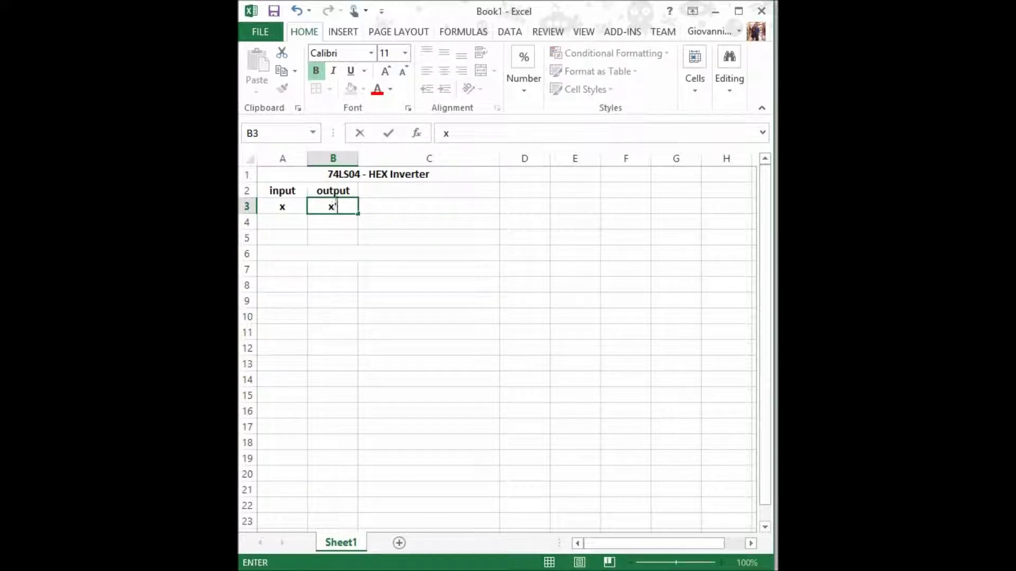
pyautogui.press('Right')
# Enter the column heading "Comments" in C2
pyautogui.press('Up')
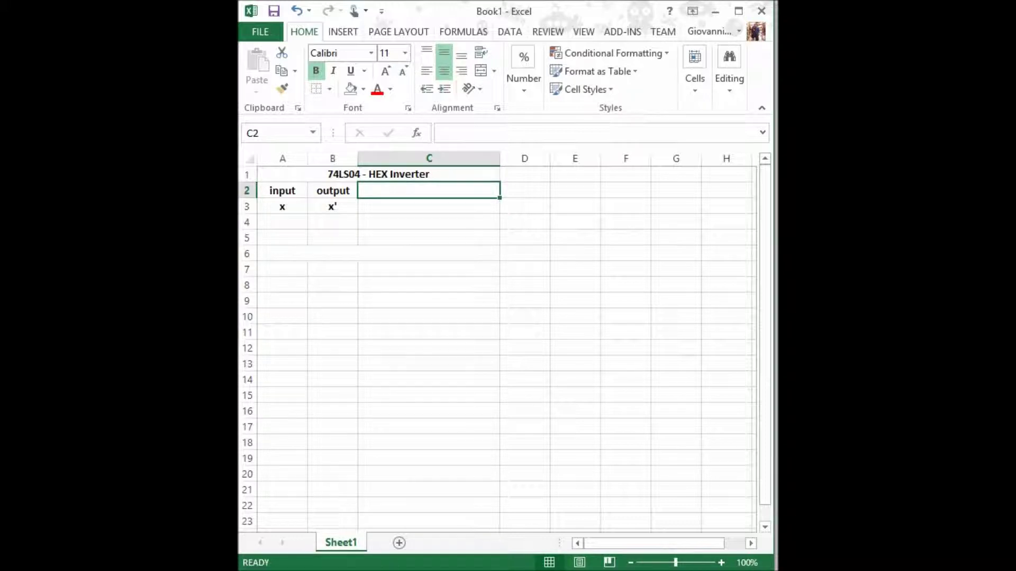
pyautogui.write('C')
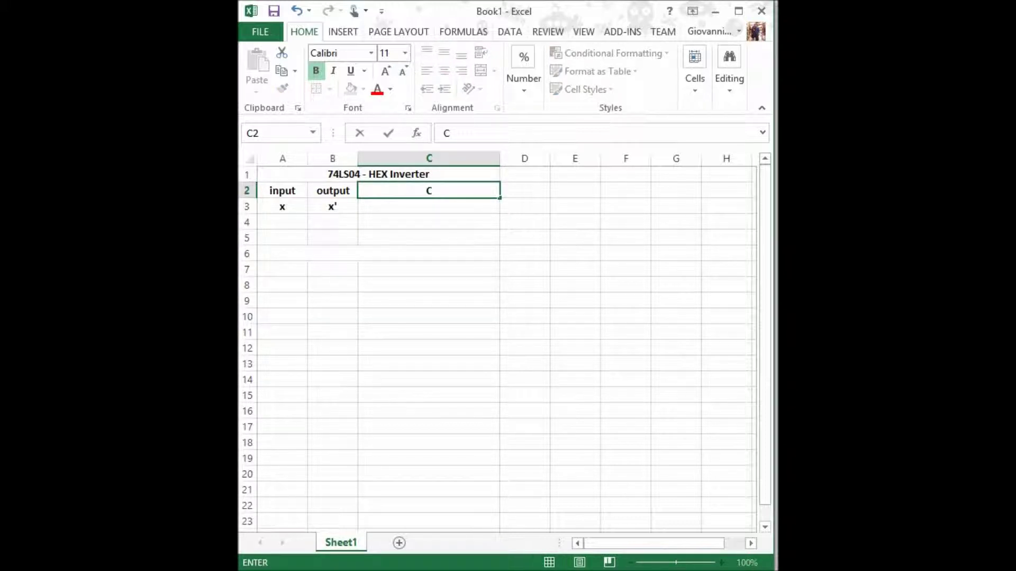
pyautogui.write('omments')
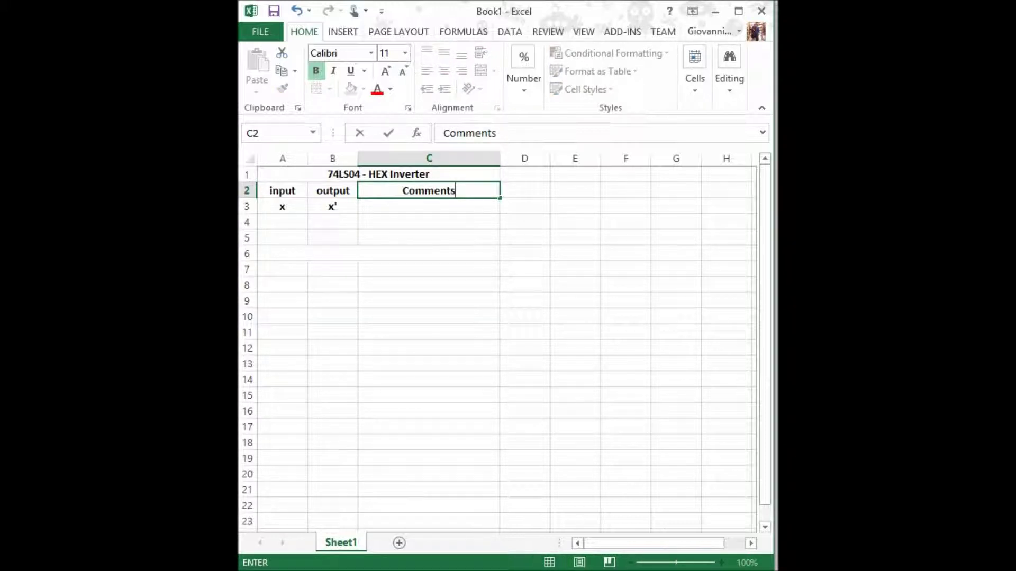
pyautogui.press('Return')
# Enter the comment "x' is the complement of x" in C3
pyautogui.press('Down')
pyautogui.press('Left')
pyautogui.press('Left')
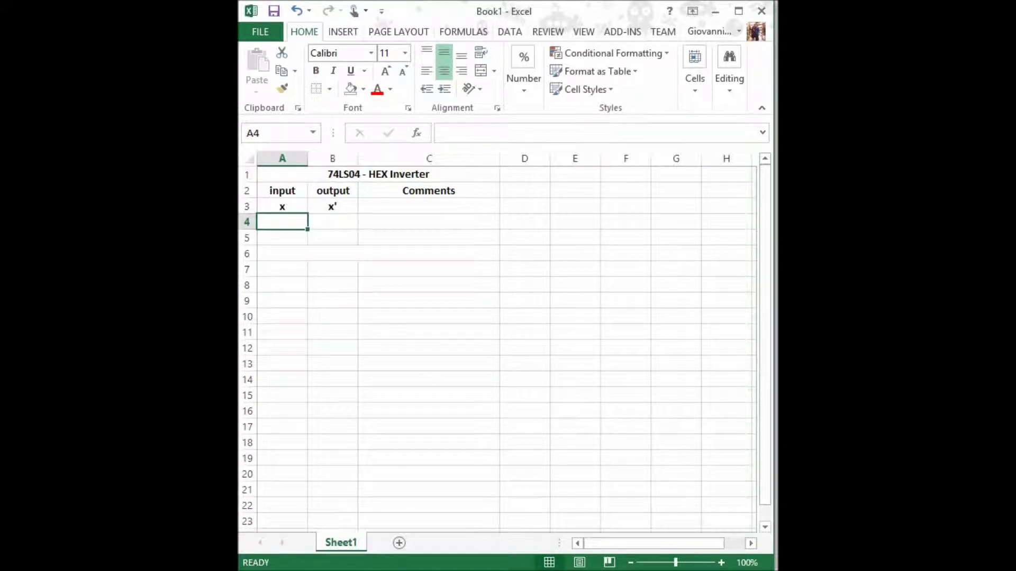
pyautogui.press('Right')
pyautogui.press('Right')
pyautogui.press('Up')
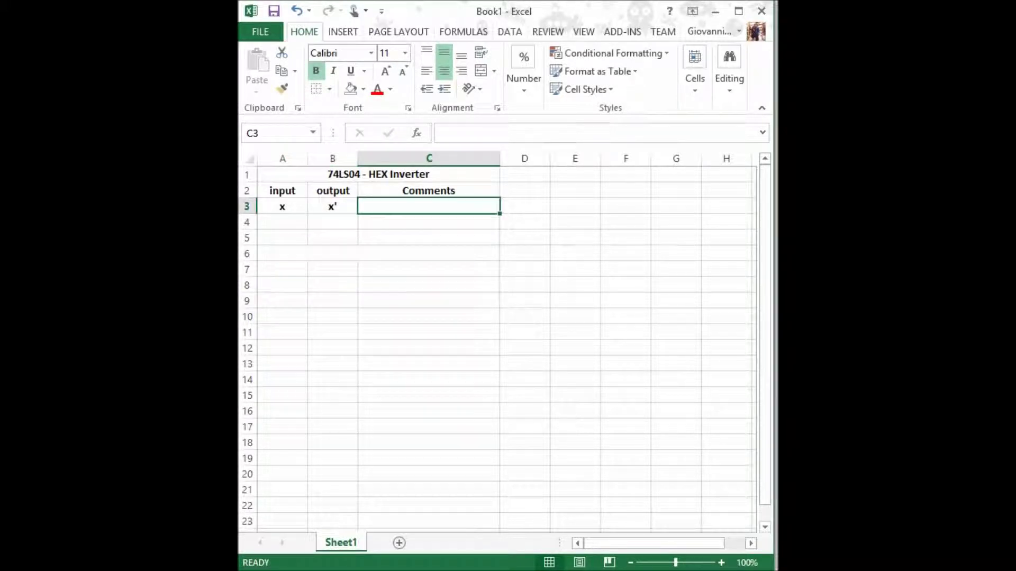
pyautogui.write("x'")
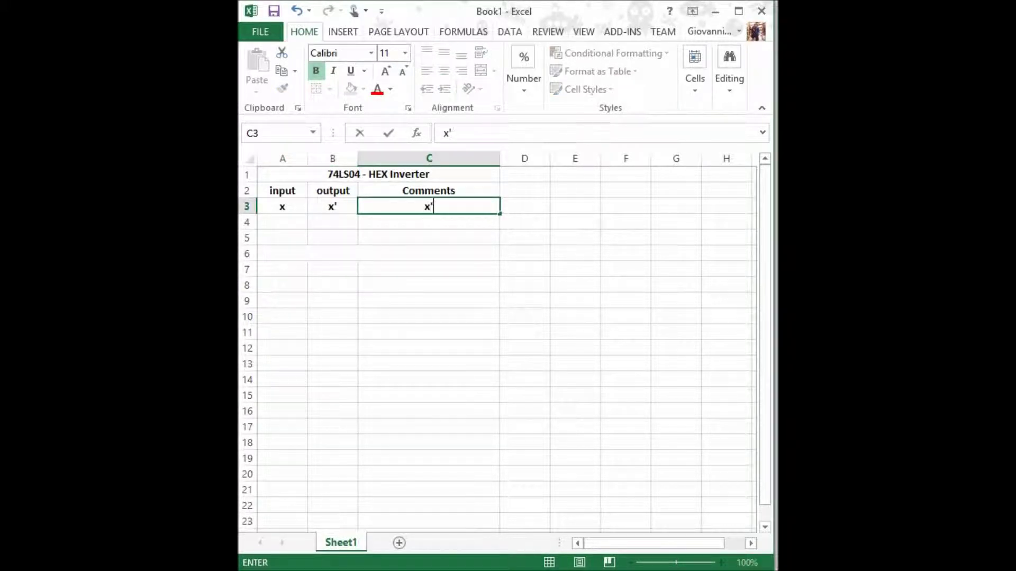
pyautogui.write(' is the complement')
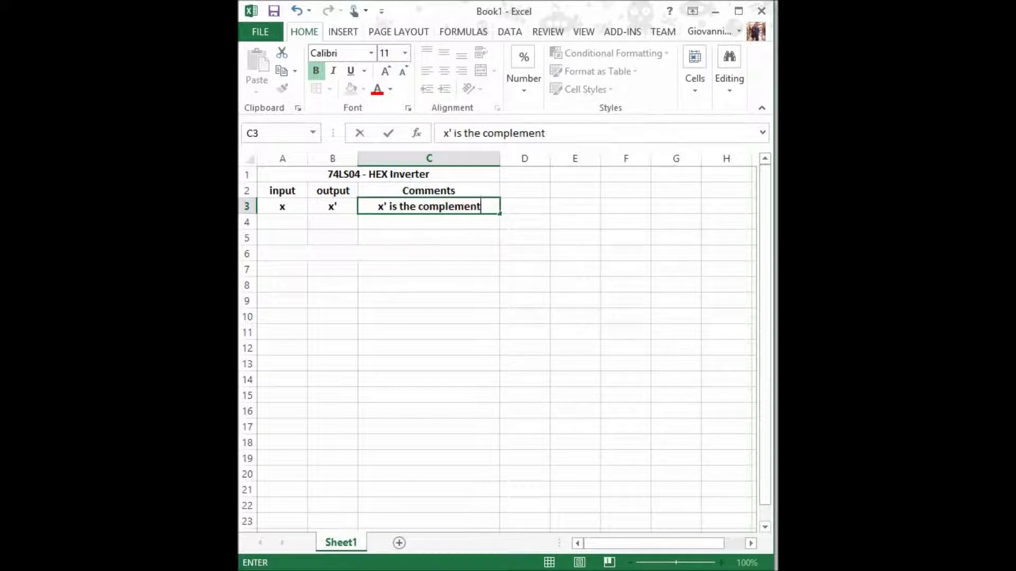
pyautogui.write(' of x')
pyautogui.press('Return')
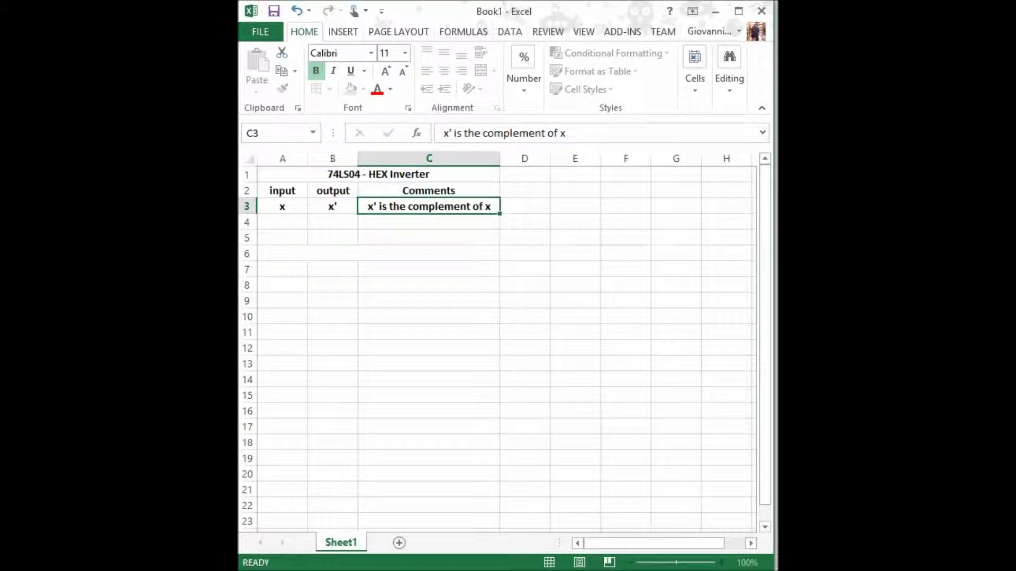
# Fill row 4 of the truth table with input 0, output 1 and the comment "1 is the complement of 0"
pyautogui.press('Left')
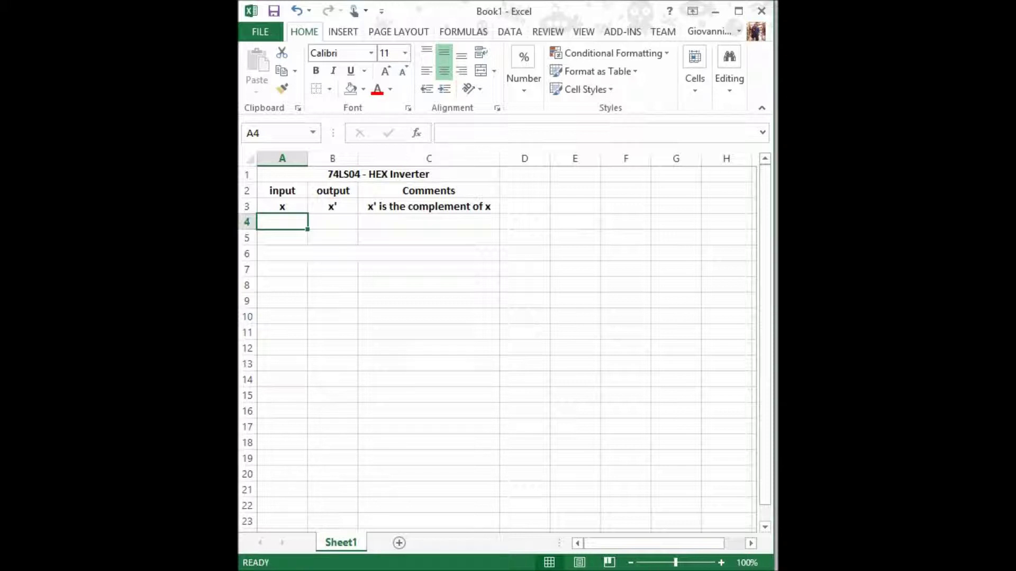
pyautogui.write('0')
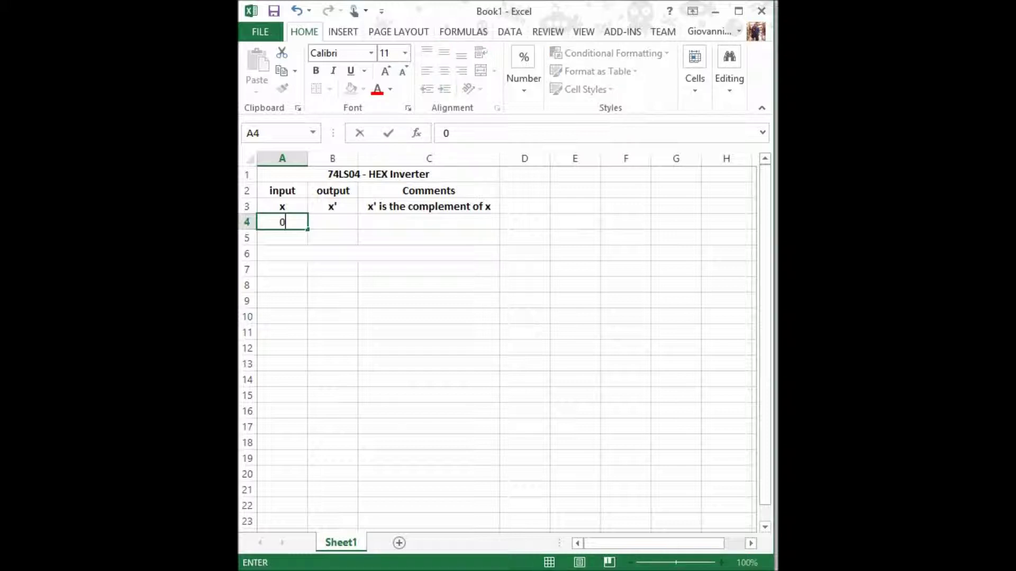
pyautogui.press('Tab')
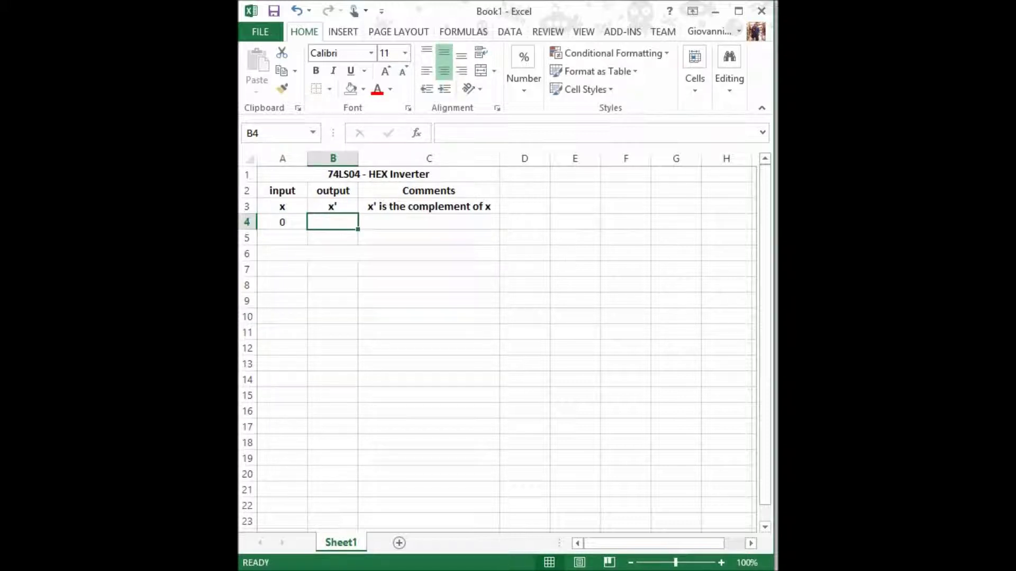
pyautogui.write('1')
pyautogui.press('Tab')
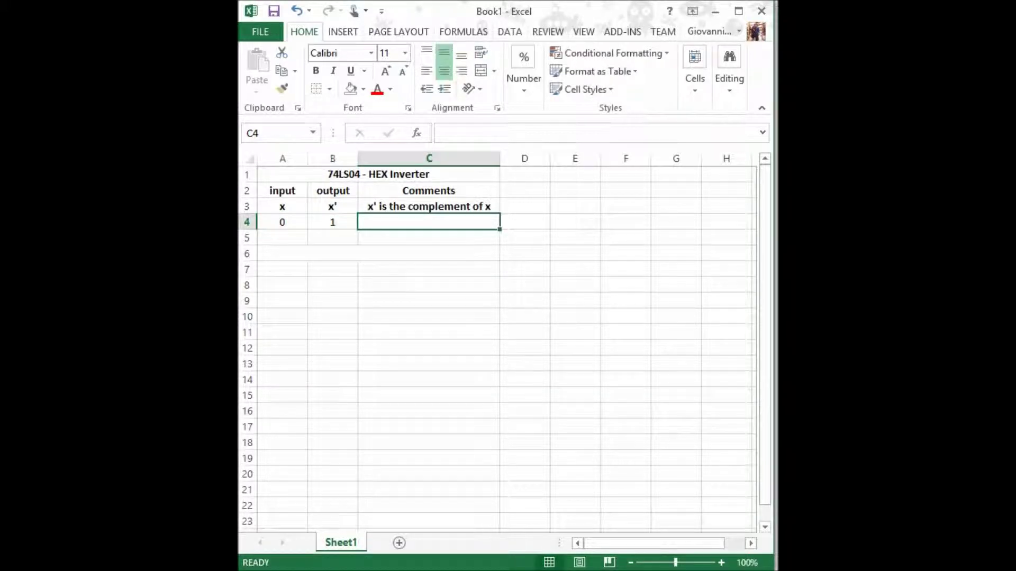
pyautogui.write('1 is 1')
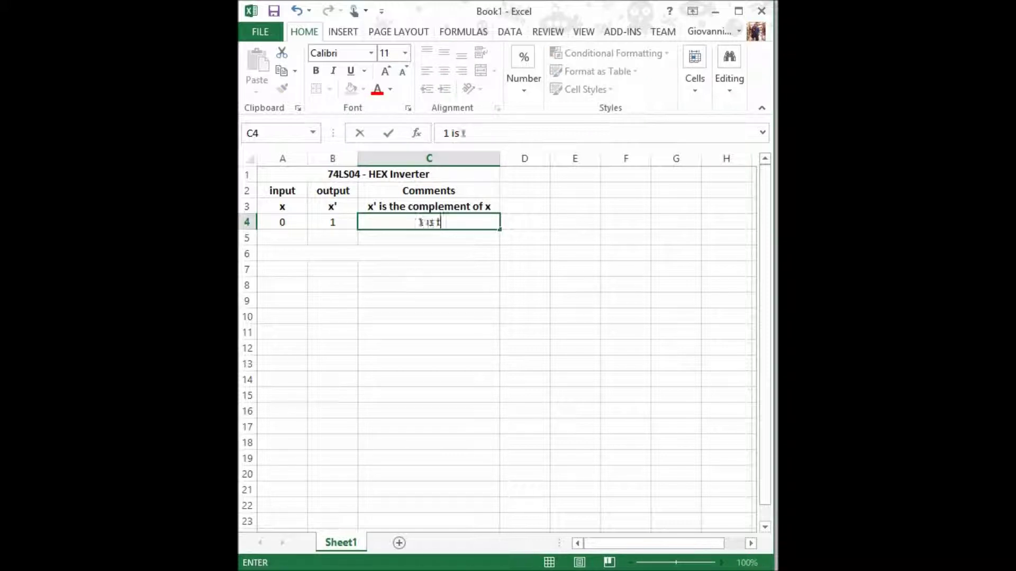
pyautogui.write('he complement')
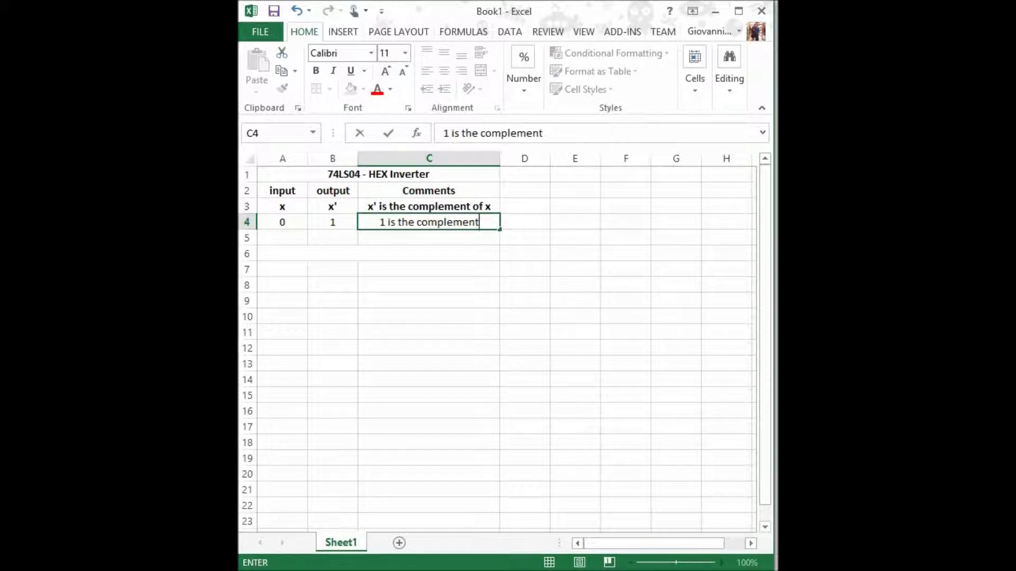
pyautogui.write(' f')
pyautogui.press('BackSpace')
pyautogui.write('of 0')
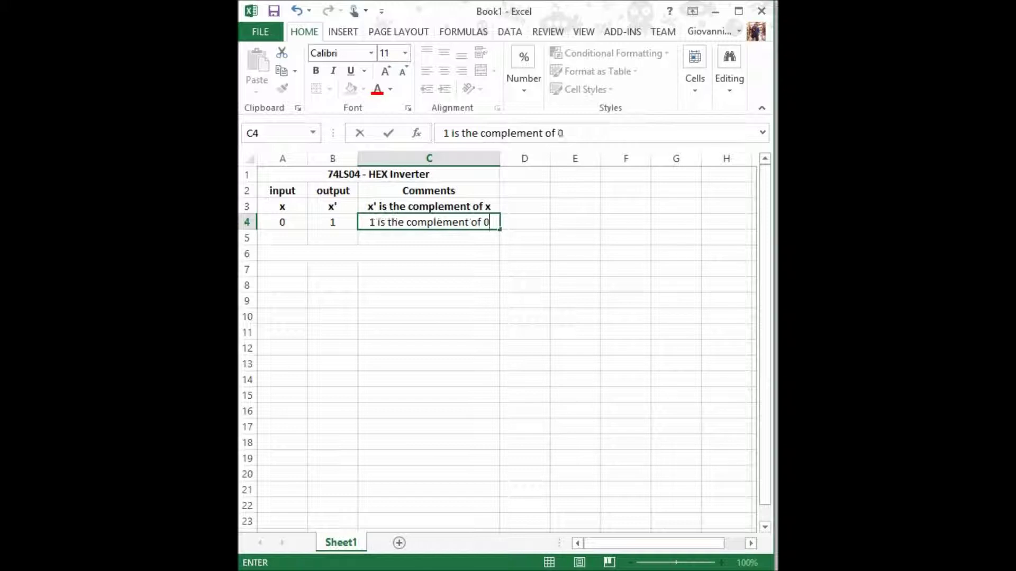
pyautogui.press('Return')
# Fill row 5 of the truth table with input 1, output 0 and the comment "0 is the complement of 1"
pyautogui.write('1')
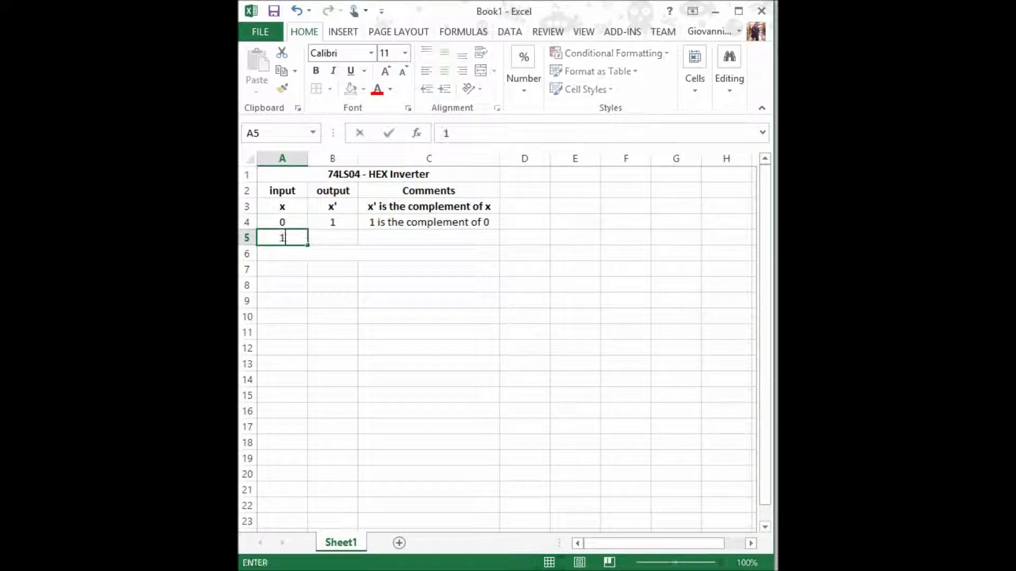
pyautogui.press('Tab')
pyautogui.write('0')
pyautogui.press('Tab')
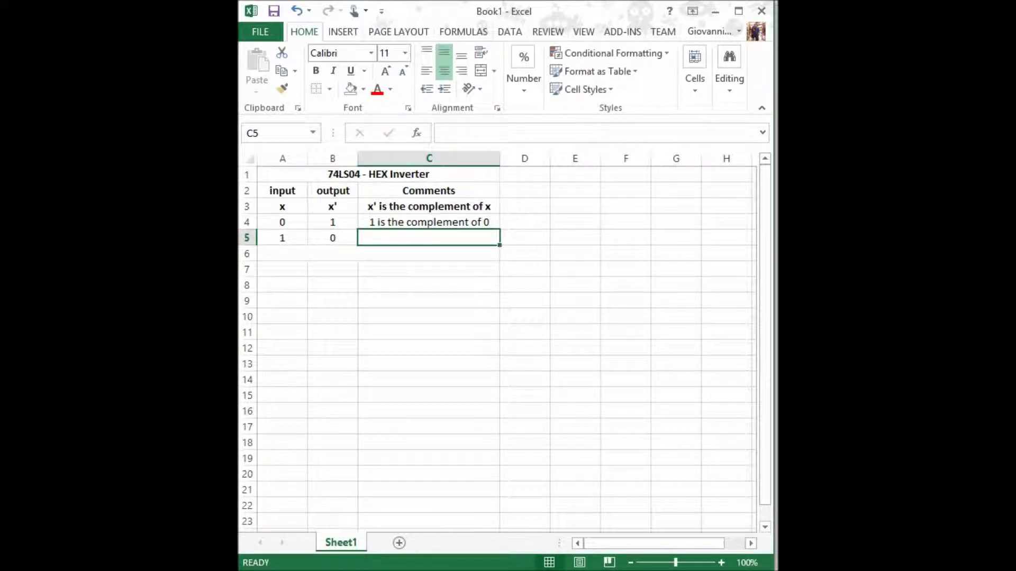
pyautogui.write('0 is0 is the complement')
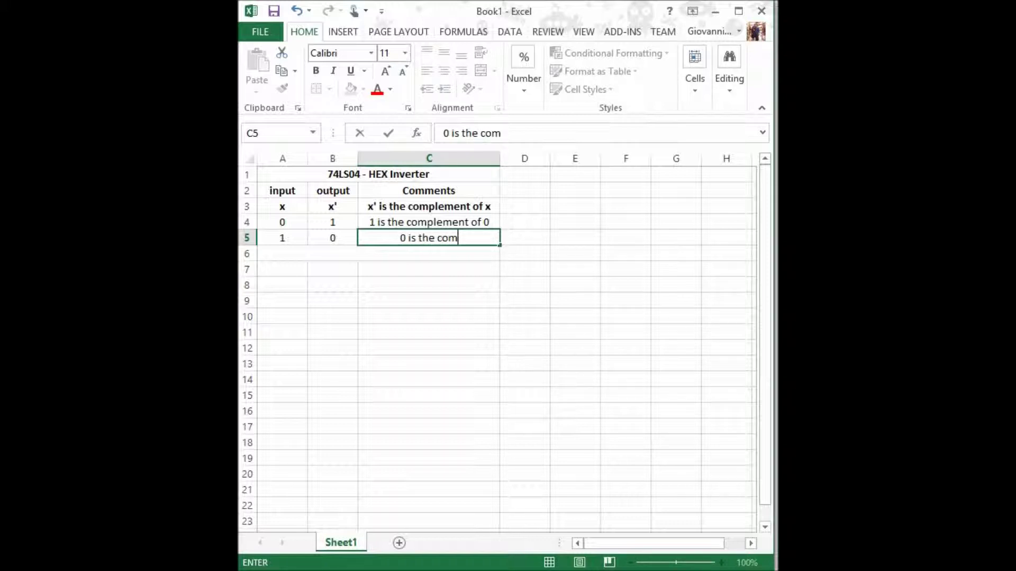
pyautogui.write(' of 1')
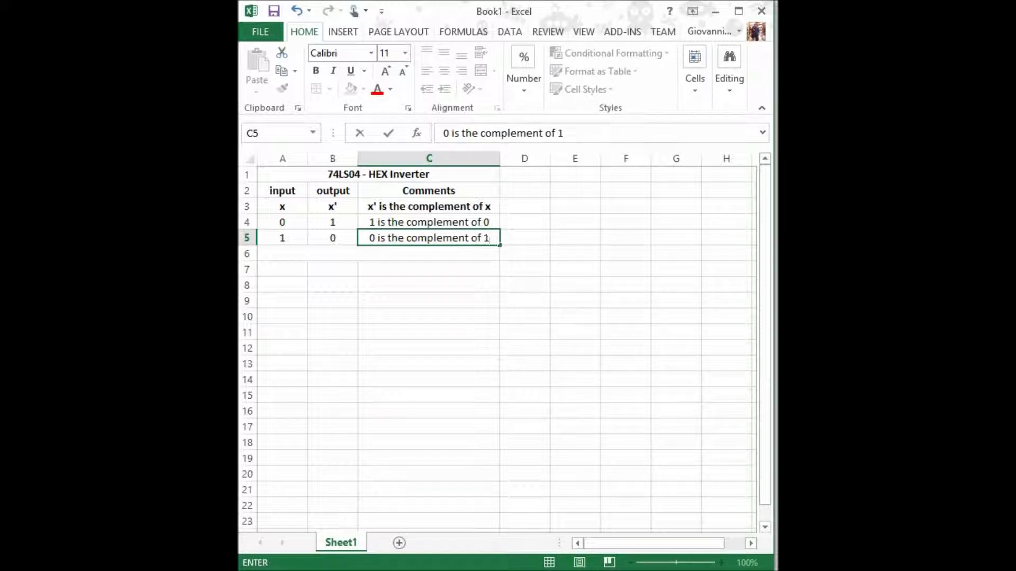
pyautogui.press('Return')
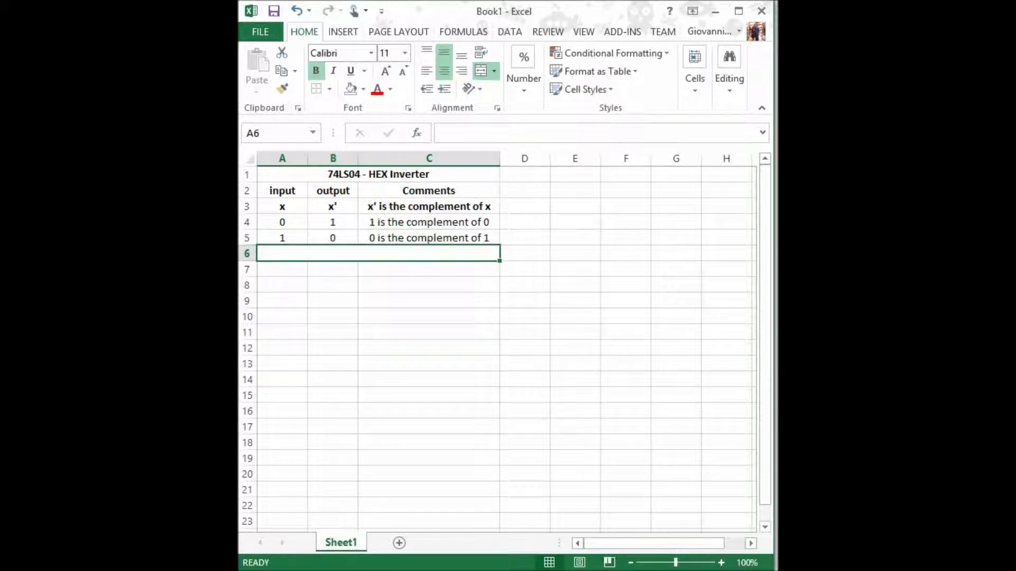
# Enter the caption "NOT GATE - TRUTH TABLE" in the merged cell A6
pyautogui.write('NOT .')
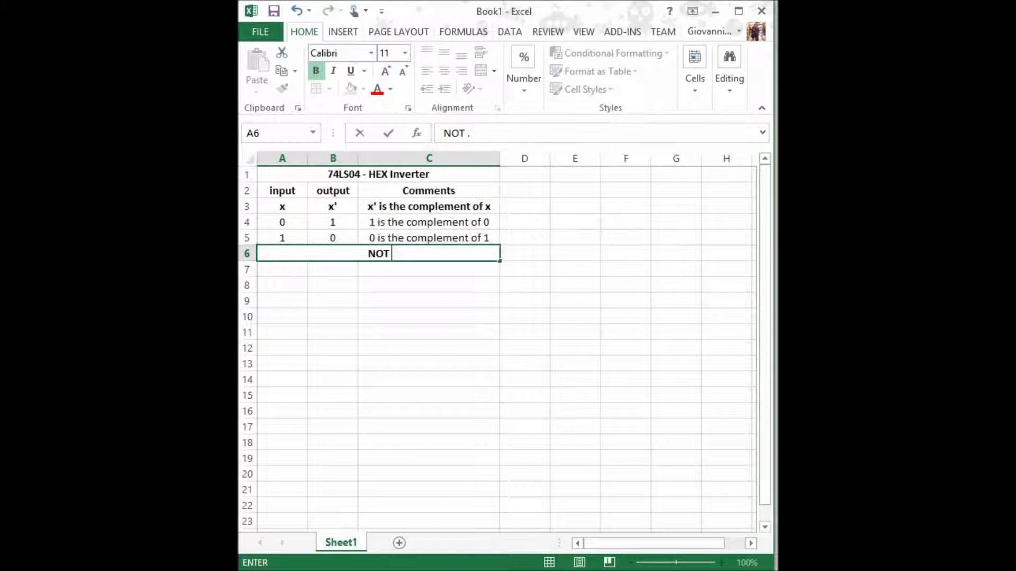
pyautogui.press('BackSpace')
pyautogui.write('GATE - TR')
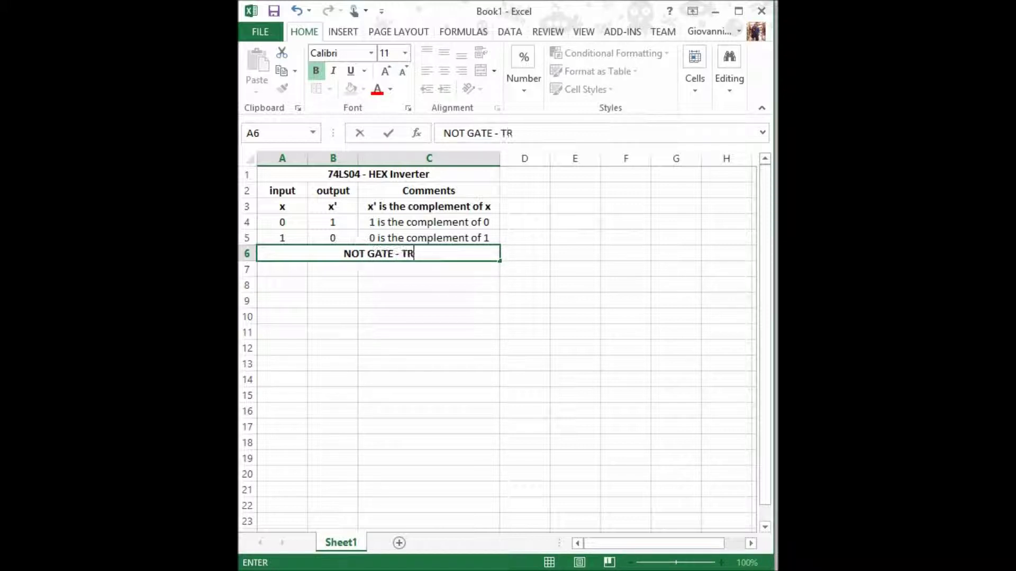
pyautogui.write('UTH TABLE')
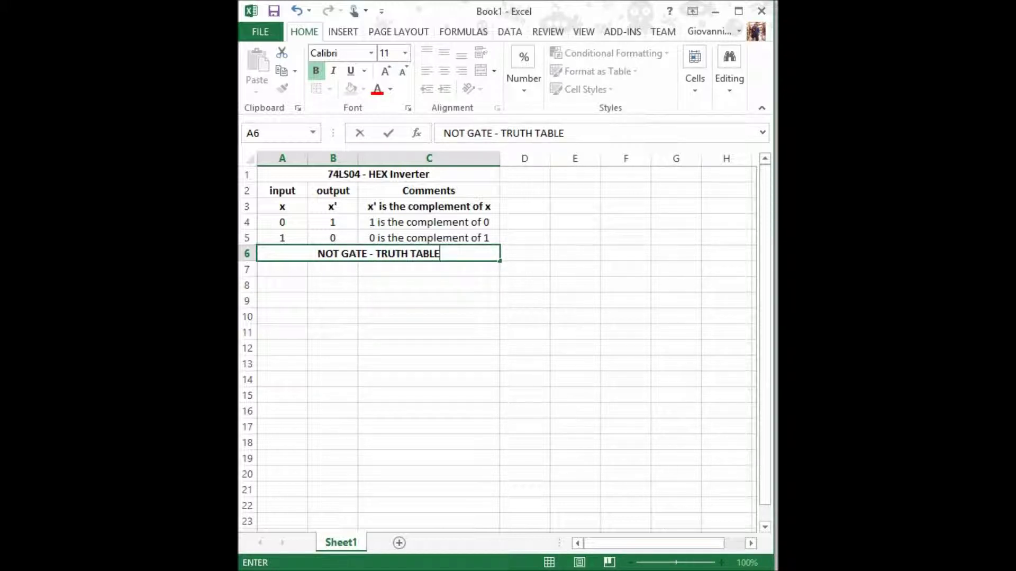
# Apply All Borders to the whole table in A1:C6, and select the title cell
pyautogui.keyDown('shift'); pyautogui.click(378, 175); pyautogui.keyUp('shift')
pyautogui.click(364, 88)
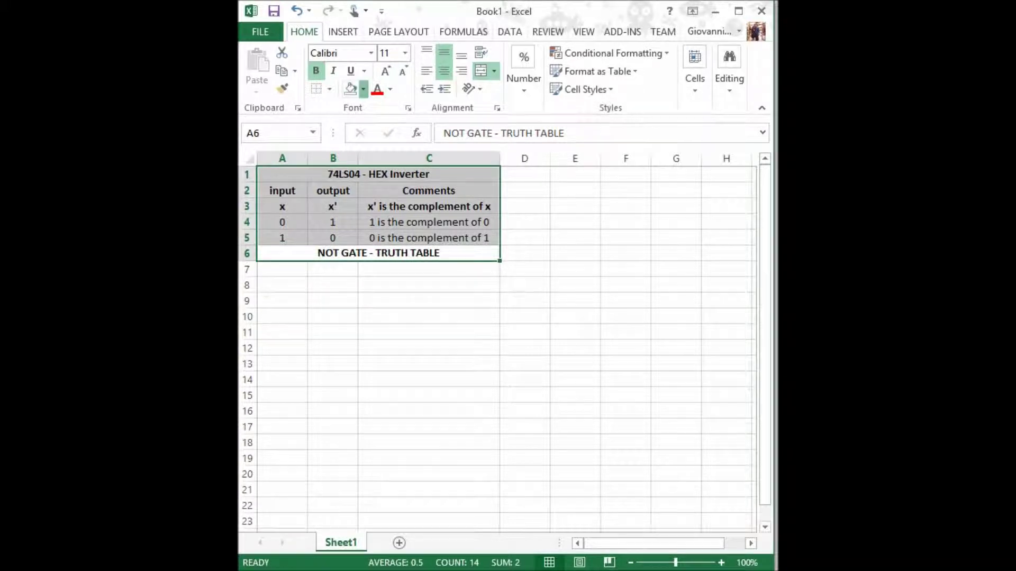
pyautogui.click(363, 88)
pyautogui.press('Escape')
pyautogui.click(329, 89)
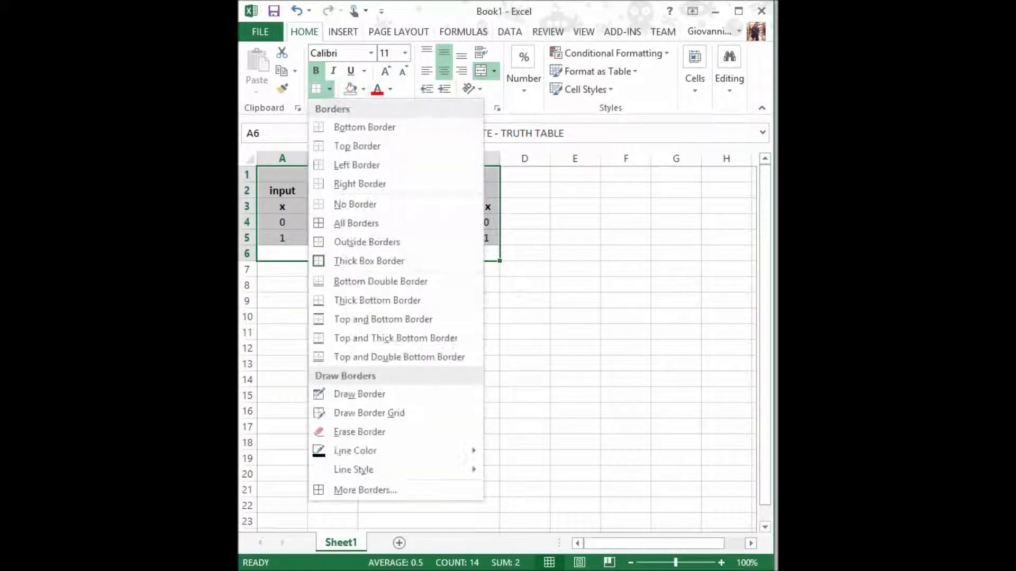
pyautogui.click(338, 223)
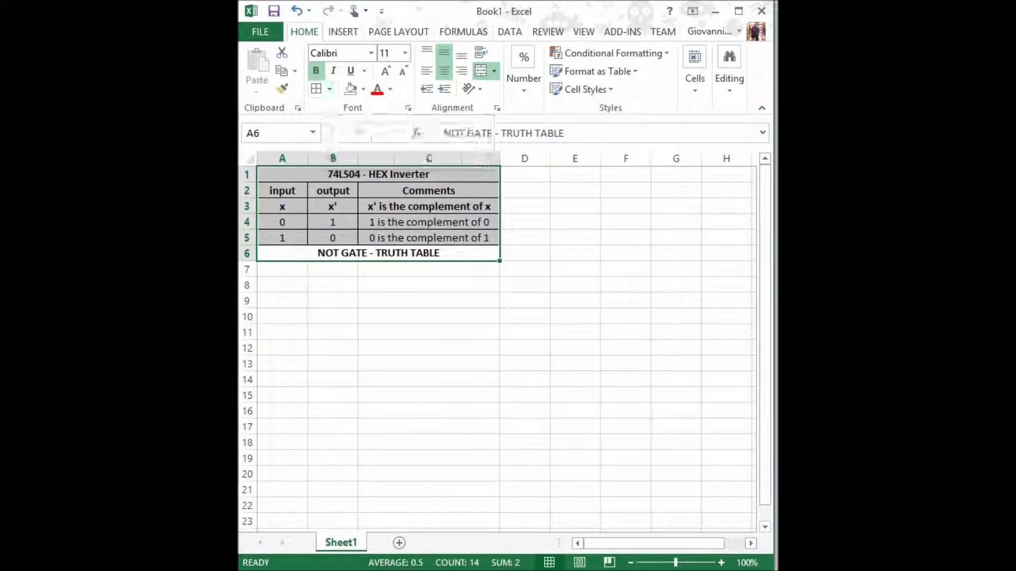
pyautogui.click(398, 175)
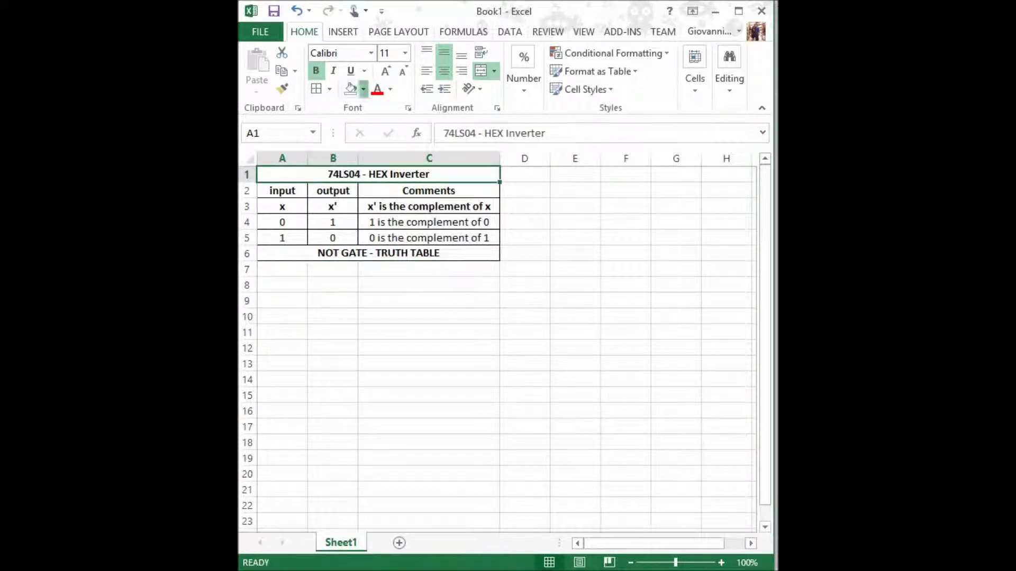
# Fill the merged title cell A1 with the standard light green and the header cells A2:C2 with a lighter gold theme colour
pyautogui.click(363, 88)
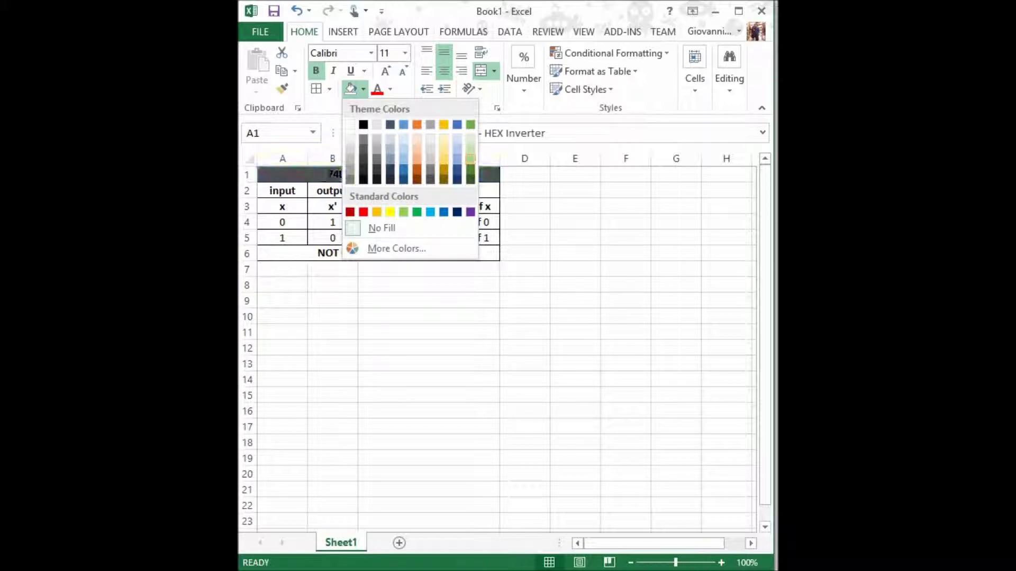
pyautogui.click(403, 212)
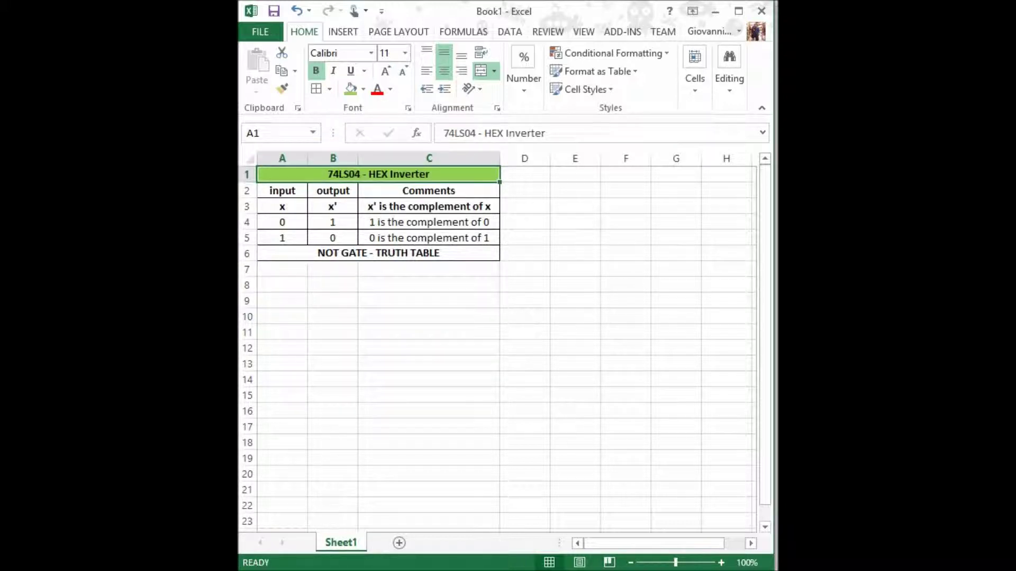
pyautogui.click(282, 191)
pyautogui.moveTo(282, 191); pyautogui.dragTo(429, 191)
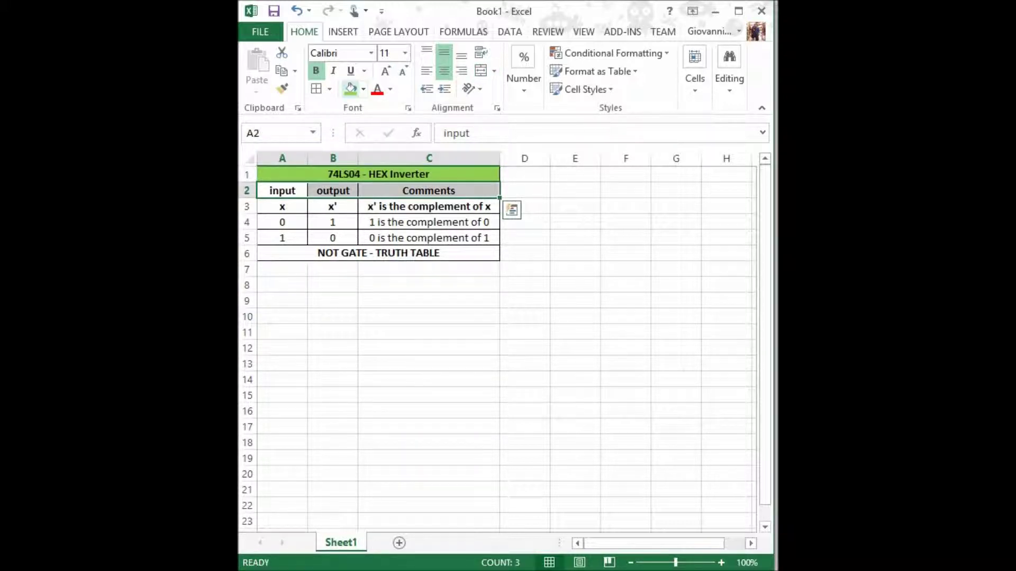
pyautogui.click(364, 89)
pyautogui.click(444, 160)
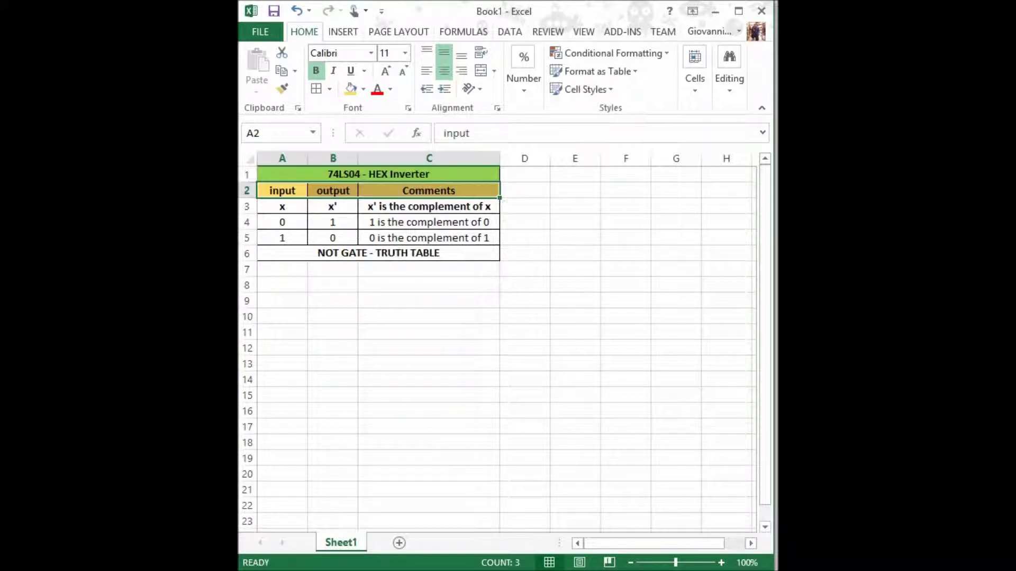
# Fill the variable row A3:C3 with a lighter blue theme colour and deselect the table
pyautogui.click(282, 207)
pyautogui.moveTo(282, 206); pyautogui.dragTo(428, 207)
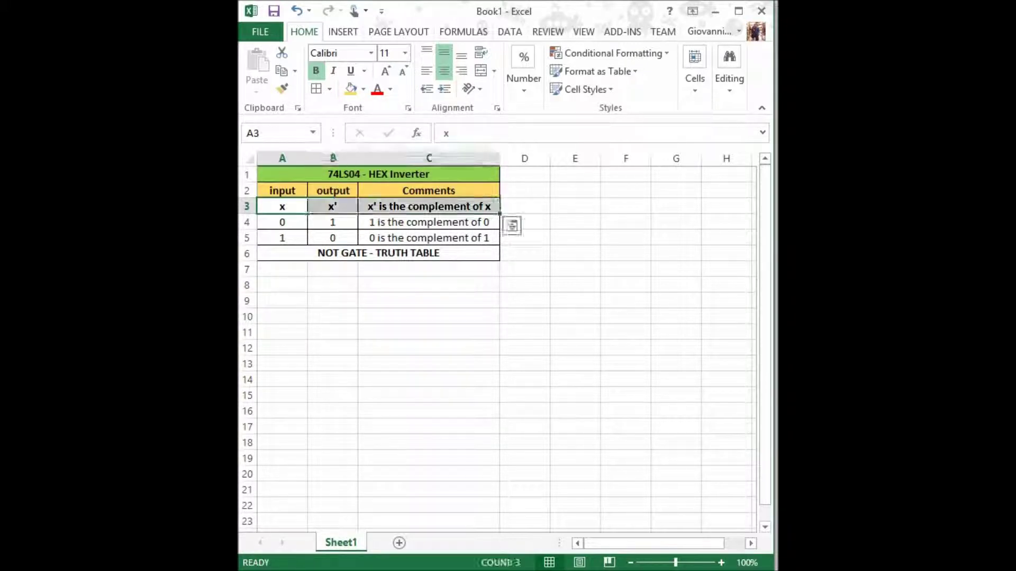
pyautogui.click(364, 89)
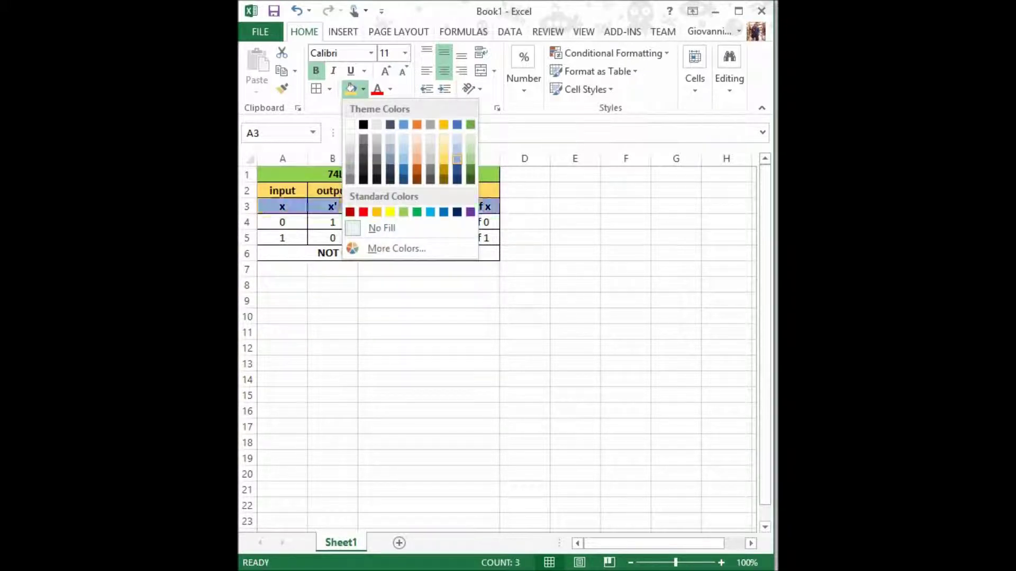
pyautogui.click(457, 159)
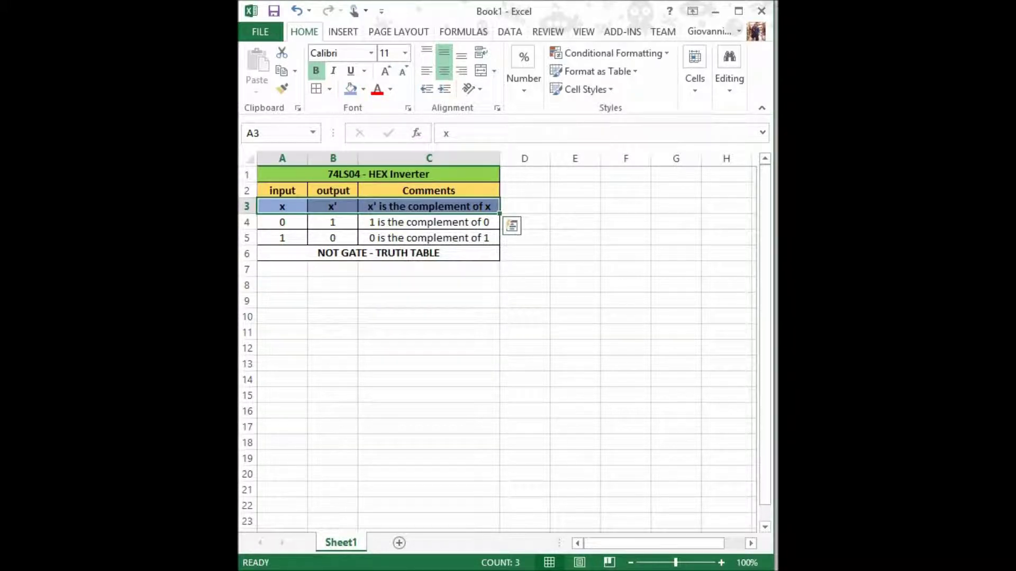
pyautogui.click(524, 174)
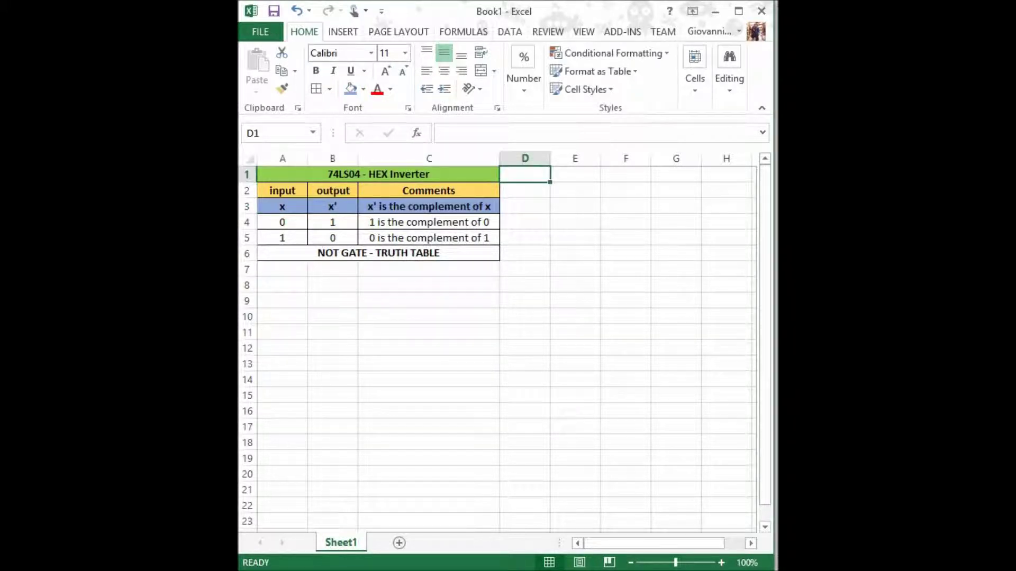
# Switch to Logisim and configure the input pin tool with Facing South and Label Location North
pyautogui.hotkey('alt', 'Tab')
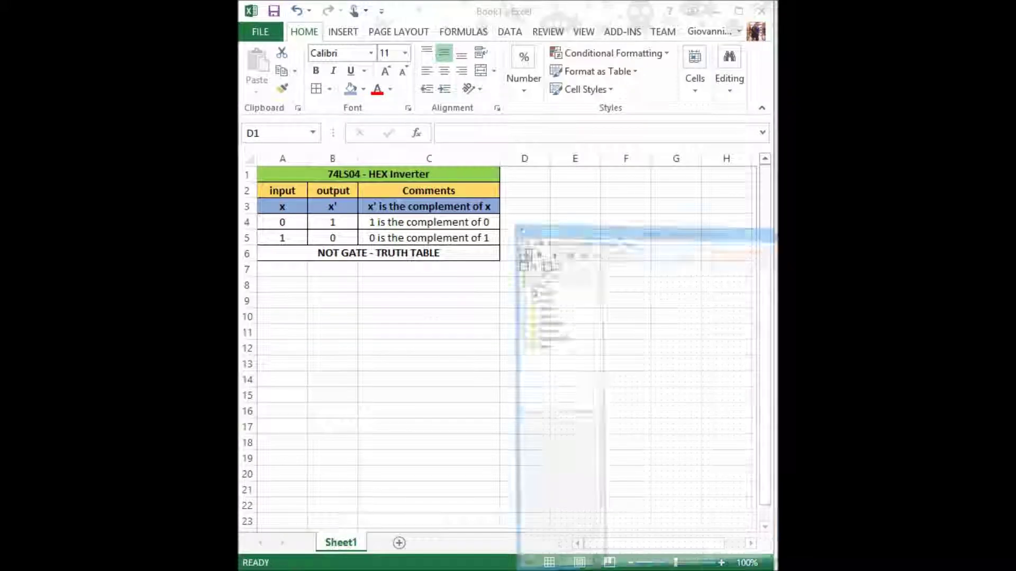
pyautogui.click(326, 51)
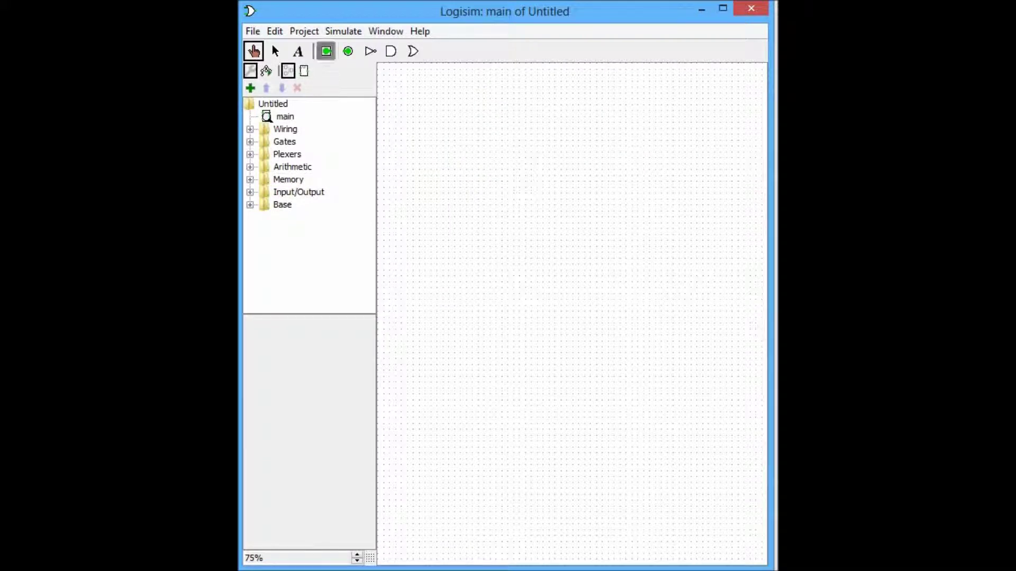
pyautogui.click(342, 335)
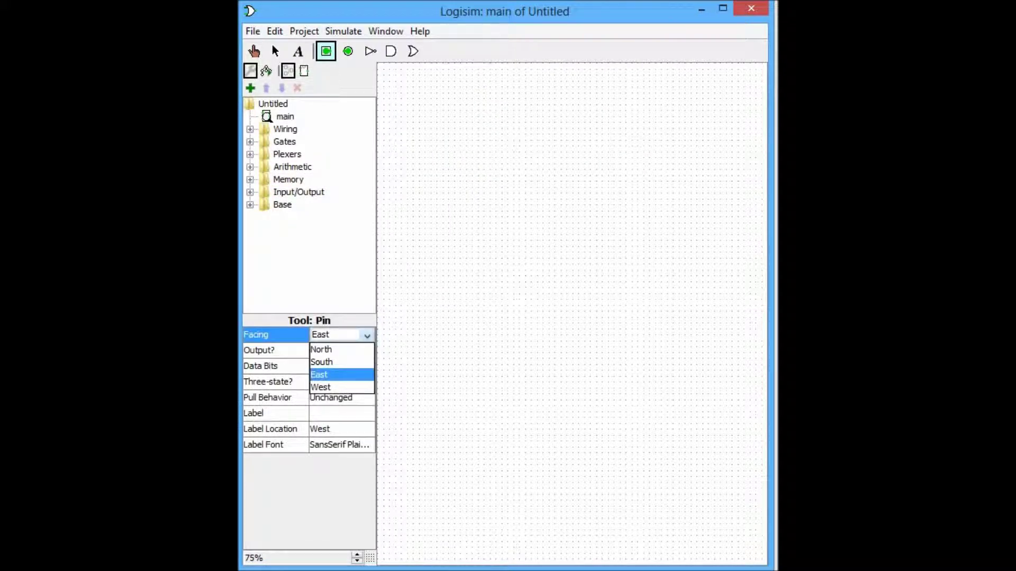
pyautogui.click(342, 362)
pyautogui.click(342, 429)
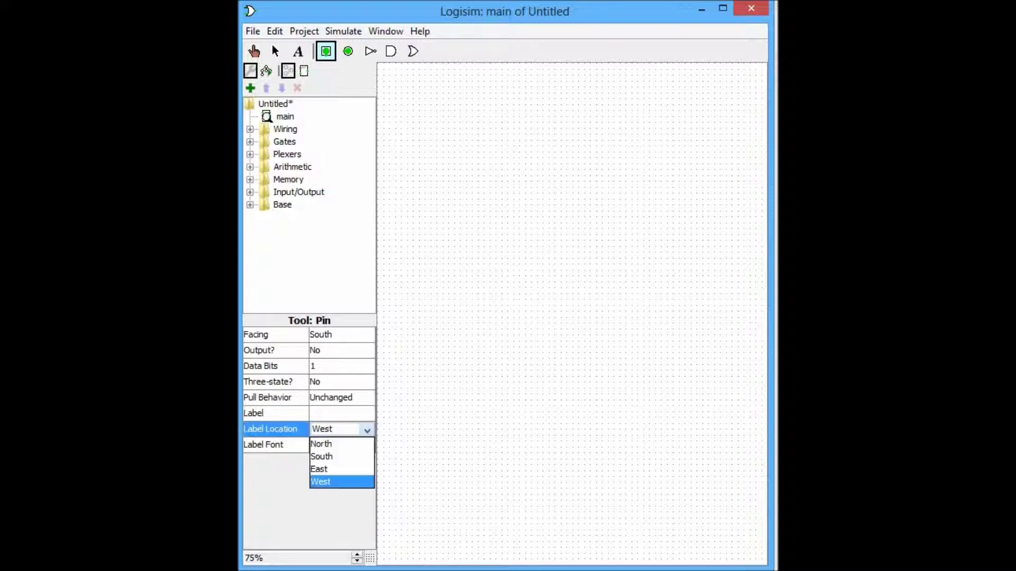
pyautogui.click(341, 445)
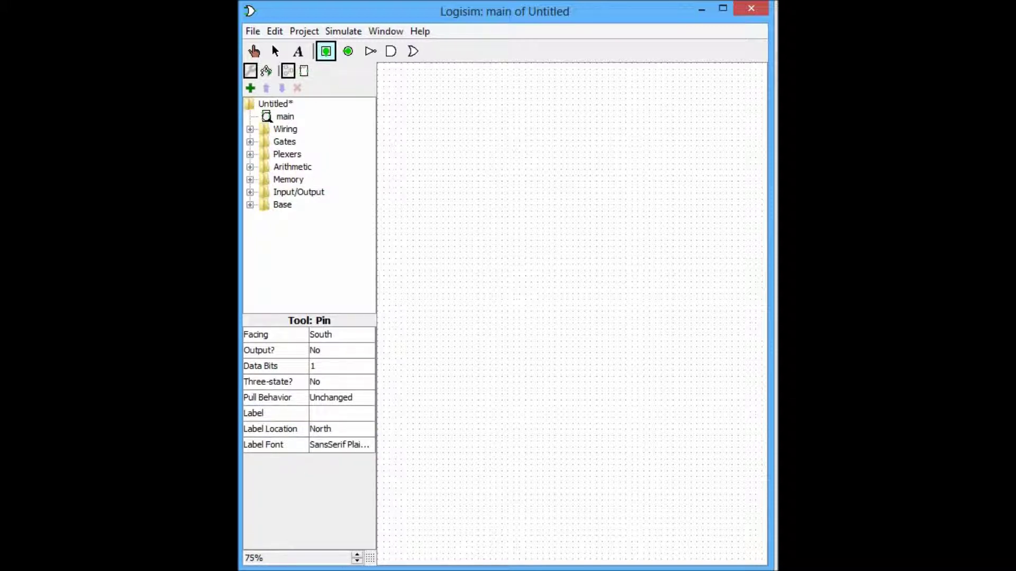
# Label the input pin X and place it near the upper-left corner of the circuit canvas
pyautogui.click(342, 414)
pyautogui.write('X')
pyautogui.press('Return')
pyautogui.click(412, 105)
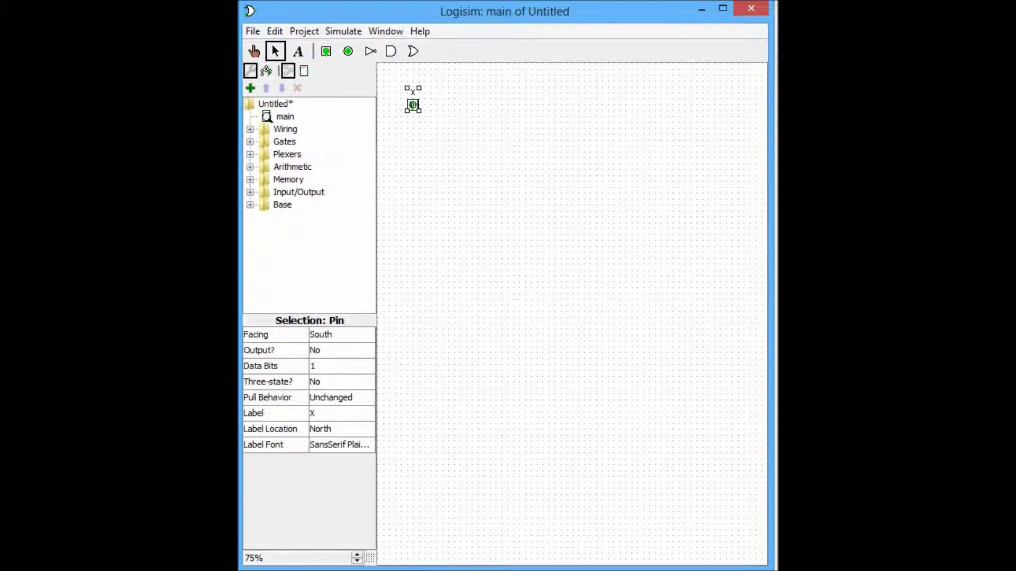
# Place an east-facing NOT gate below and to the right of pin X, and an LED in line with its output
pyautogui.click(370, 51)
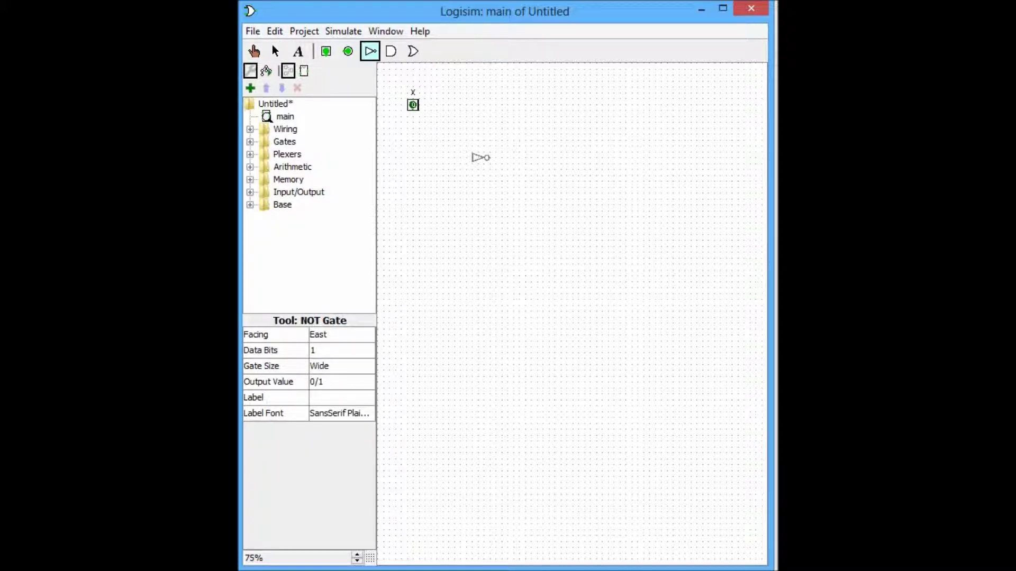
pyautogui.click(489, 157)
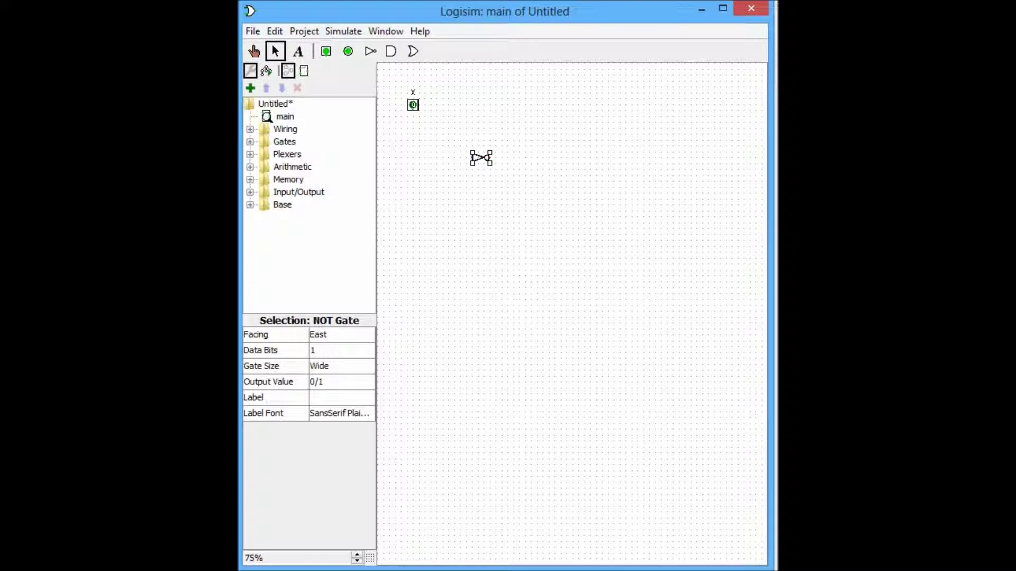
pyautogui.click(251, 192)
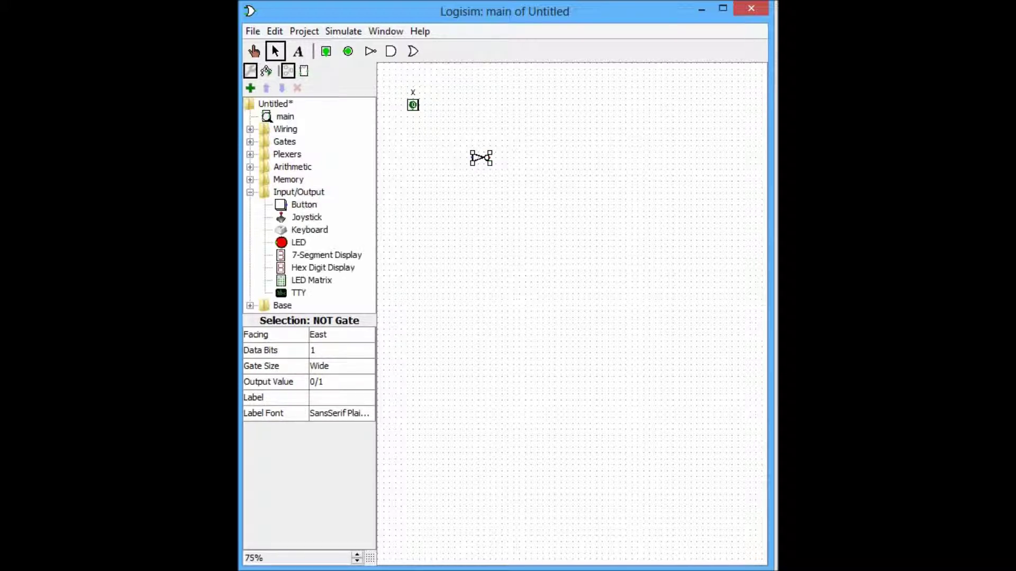
pyautogui.click(298, 242)
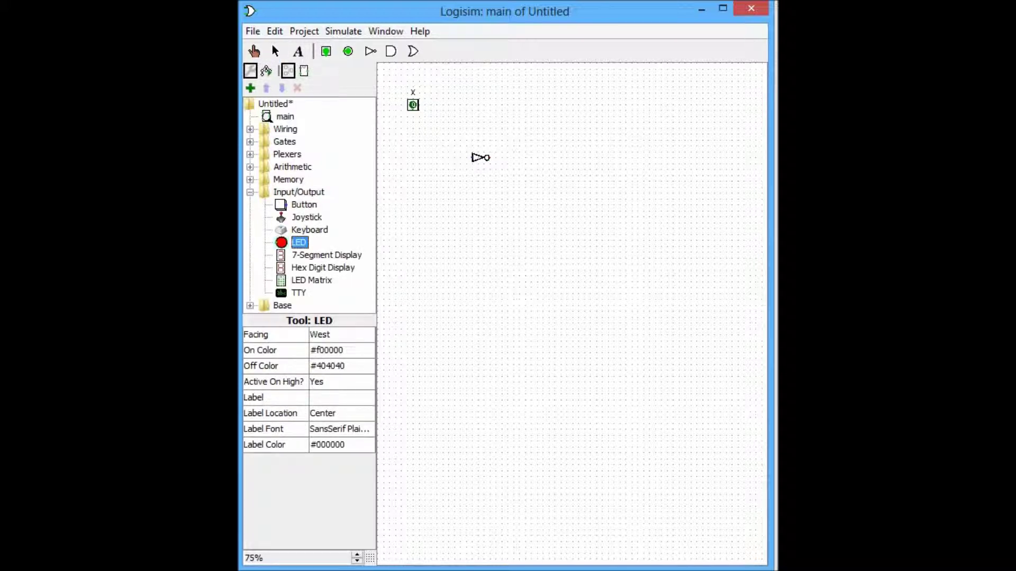
pyautogui.click(566, 157)
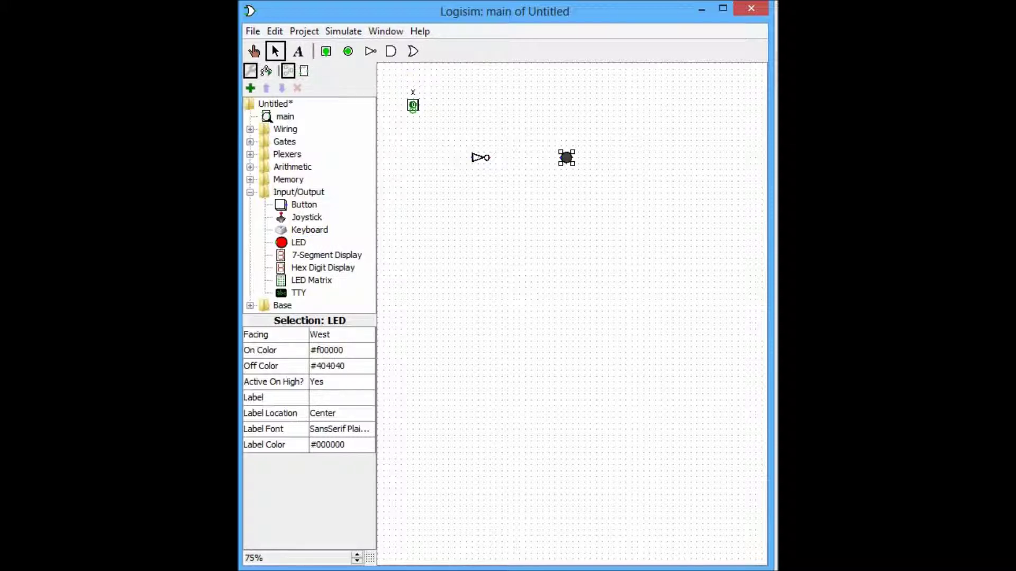
# Wire pin X to the NOT gate's input and the gate's output to the LED
pyautogui.moveTo(413, 110)
pyautogui.mouseDown()
pyautogui.moveTo(412, 143)
pyautogui.moveTo(437, 157)
pyautogui.moveTo(472, 157)
pyautogui.mouseUp()
pyautogui.moveTo(489, 157); pyautogui.dragTo(561, 157)
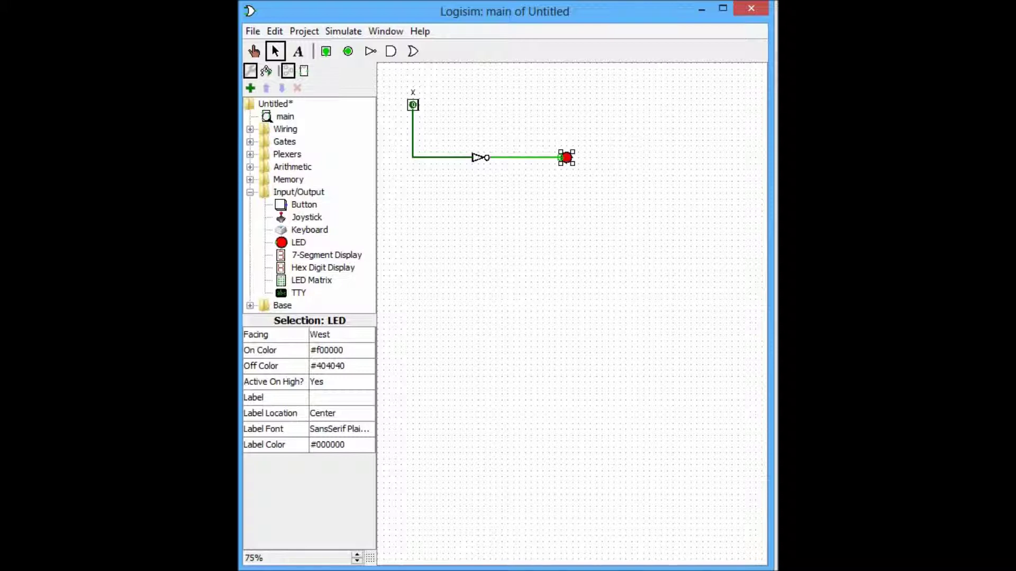
# Toggle input pin X to 1 with the Poke tool to test the inverter, and switch away from Logisim
pyautogui.click(272, 44)
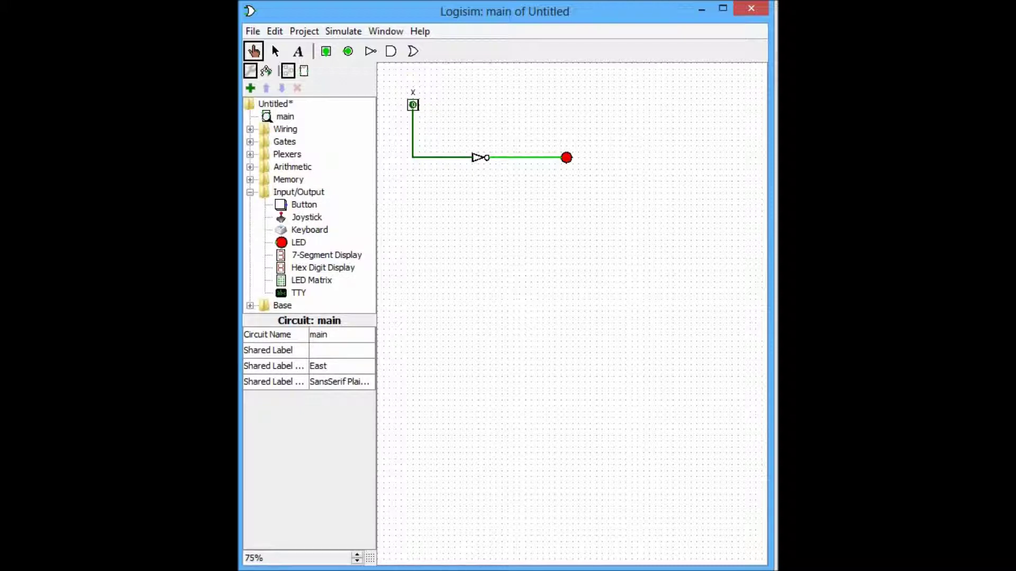
pyautogui.click(412, 104)
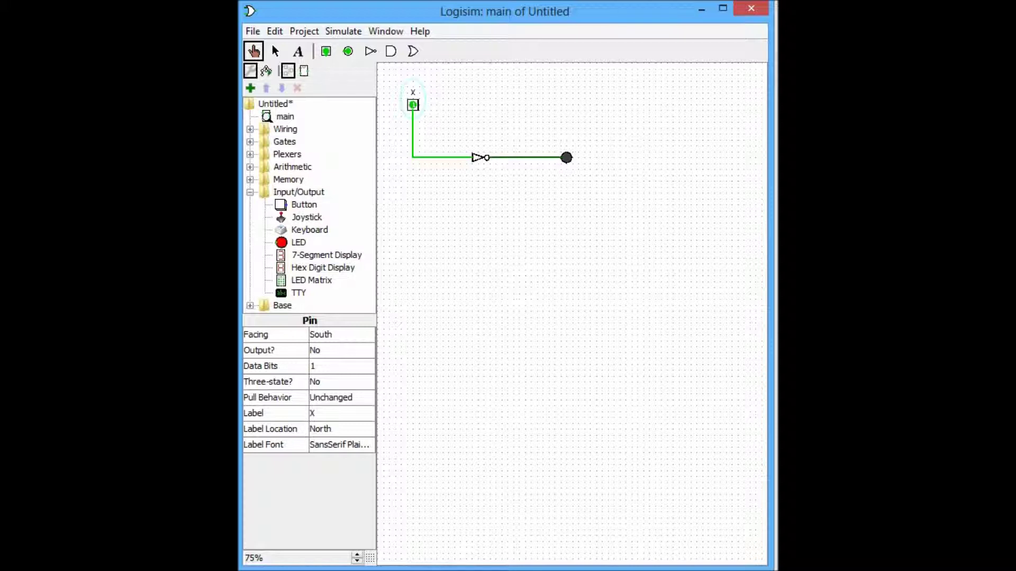
pyautogui.hotkey('alt', 'Tab')
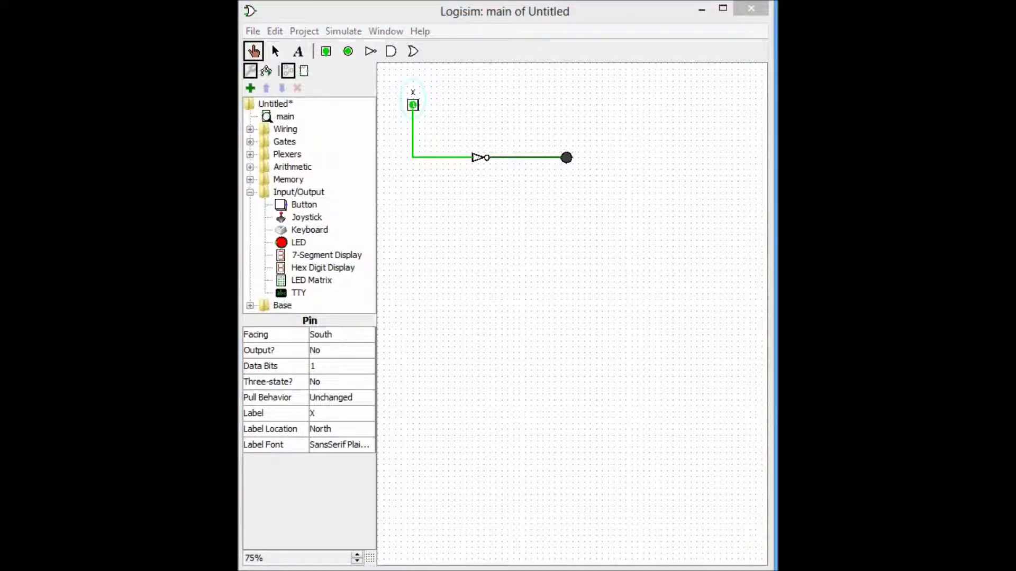